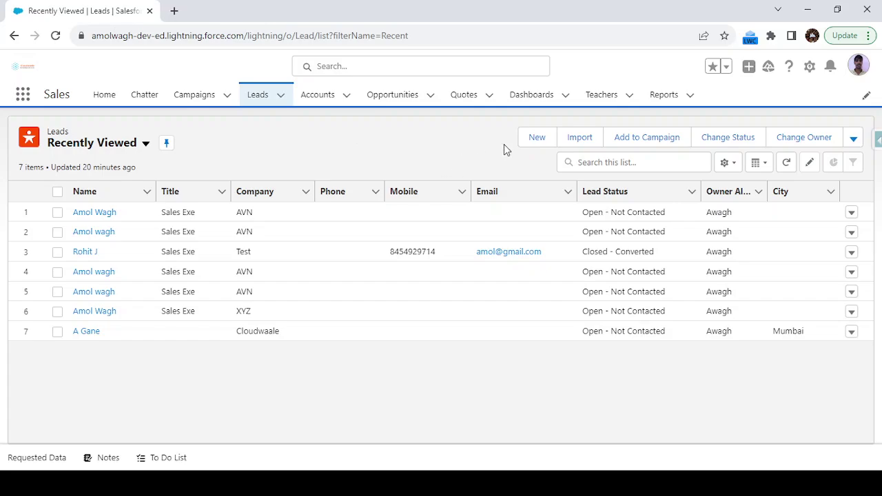
- Check the latest notifications, then open Setup in a new tab
click(830, 66)
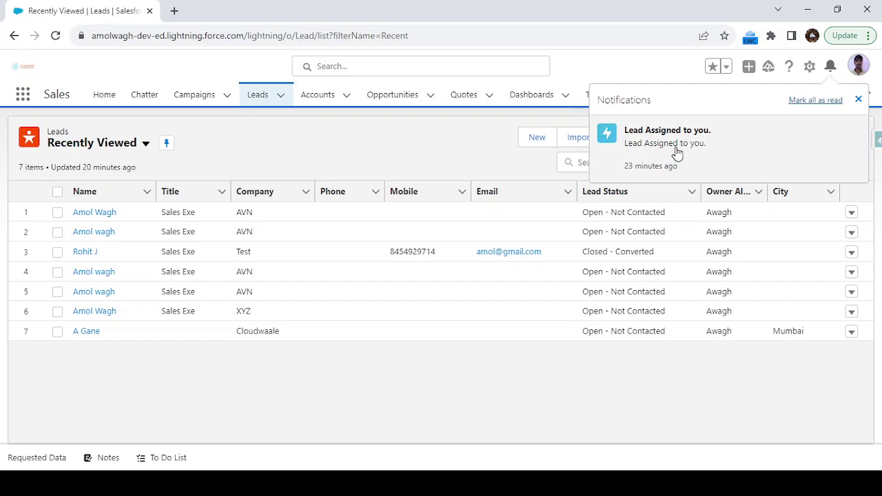
click(421, 145)
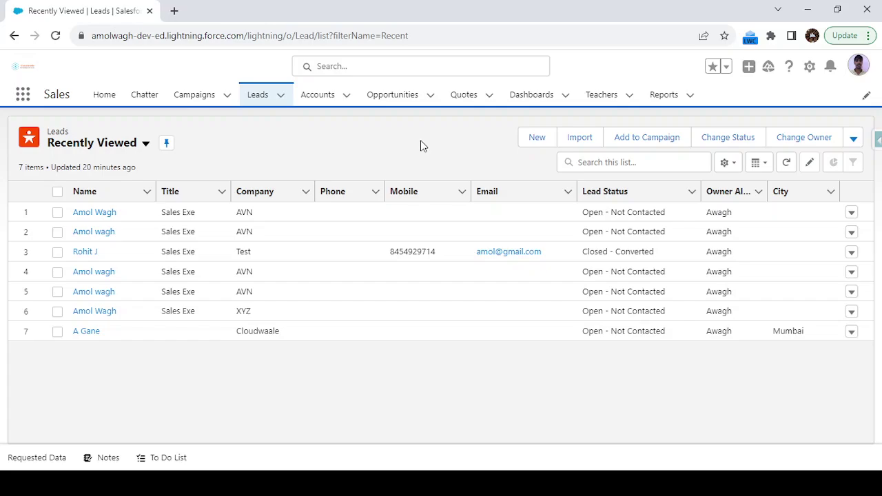
click(810, 69)
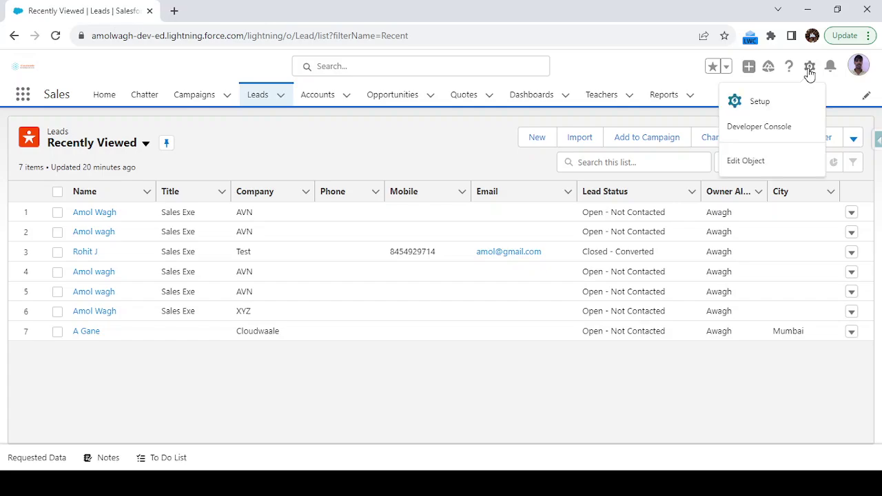
click(759, 102)
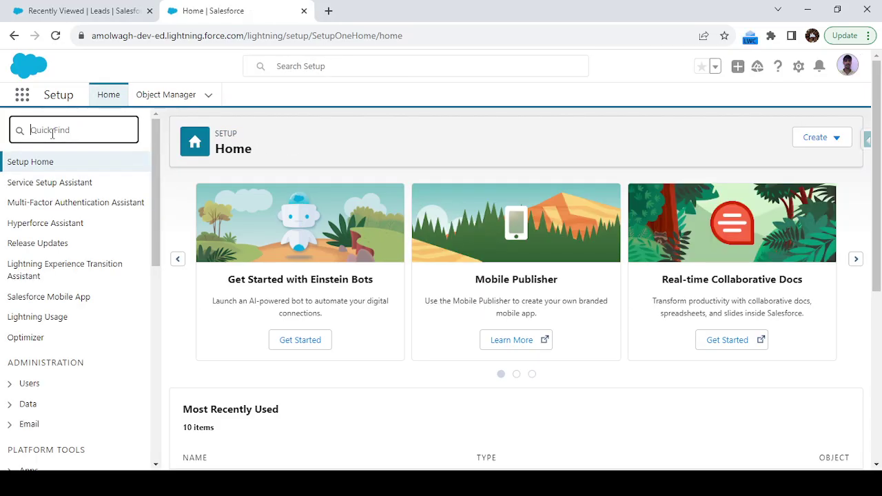
- Find 'custom notif' in Quick Find and review the On_New_Record_Creation notification type
text(c)
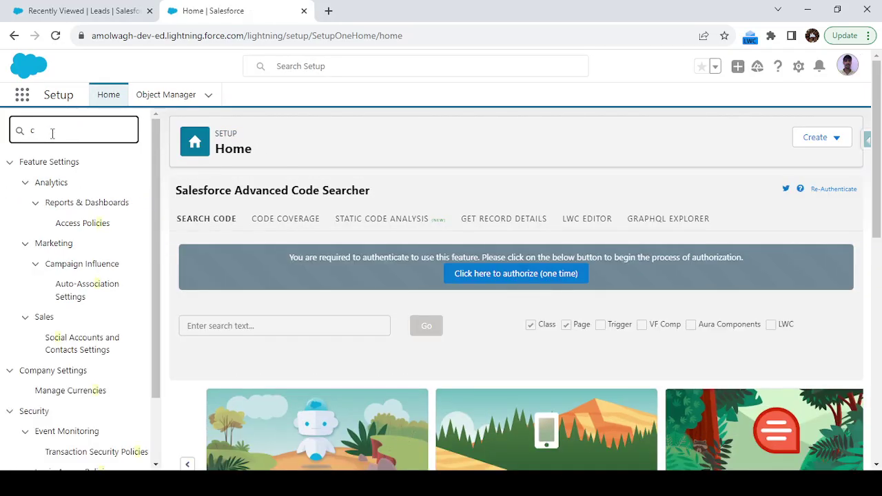
text(ustom)
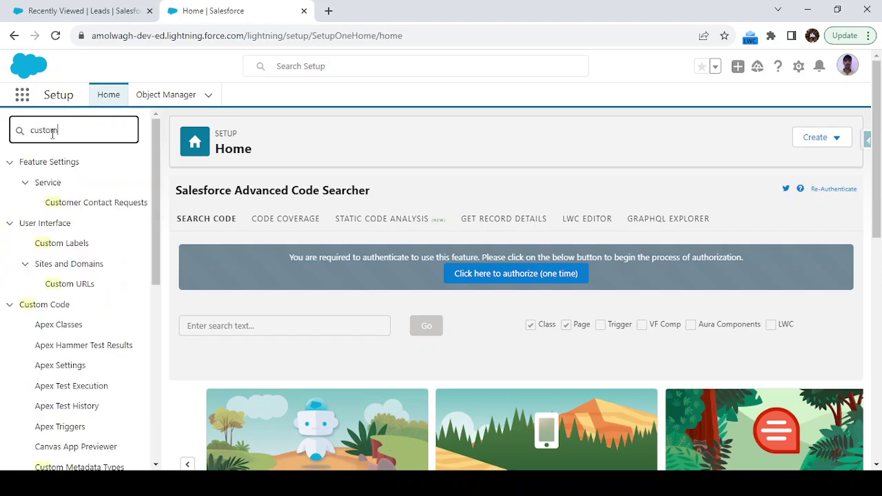
text( notif)
click(68, 178)
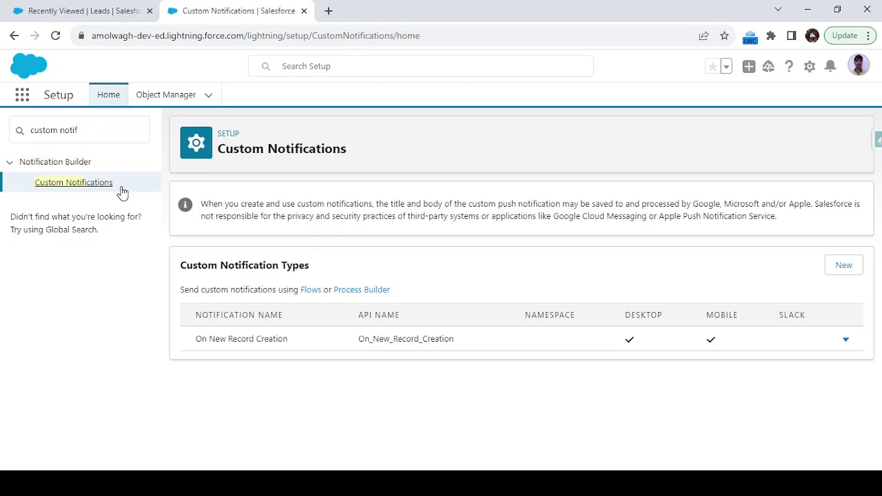
double_click(390, 340)
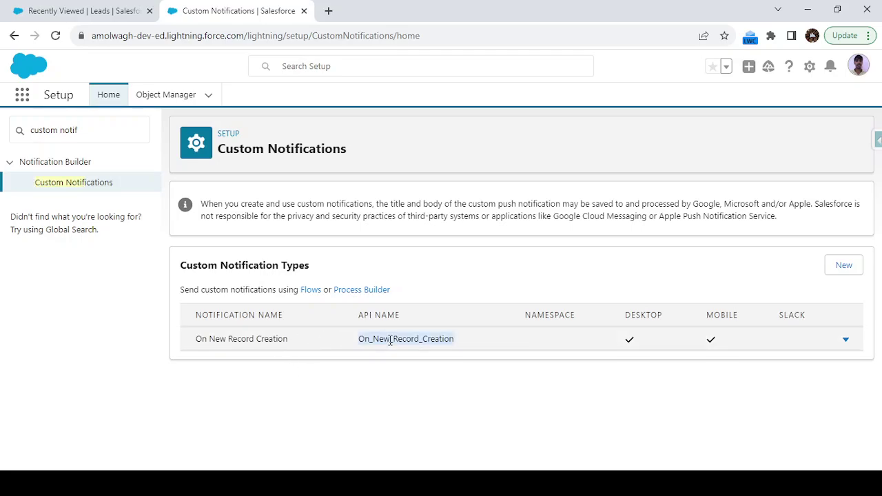
click(399, 364)
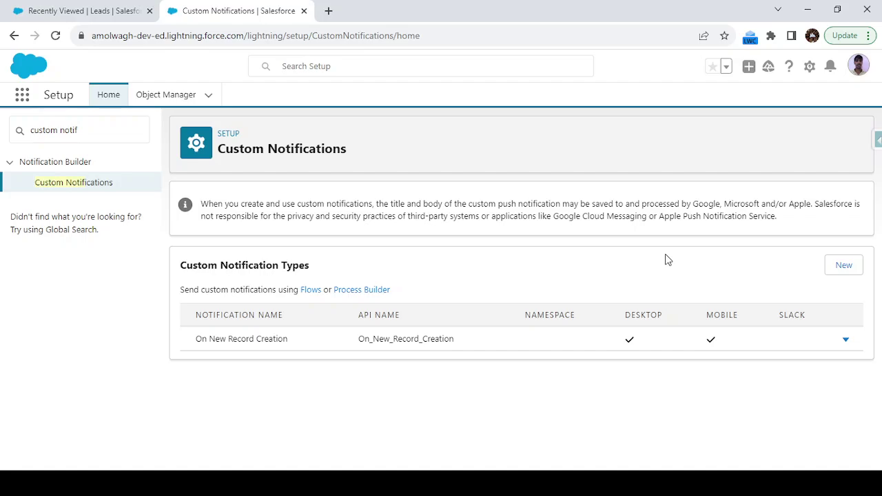
- Start a new custom notification of type Salesforce Desktop or Mobile
click(842, 265)
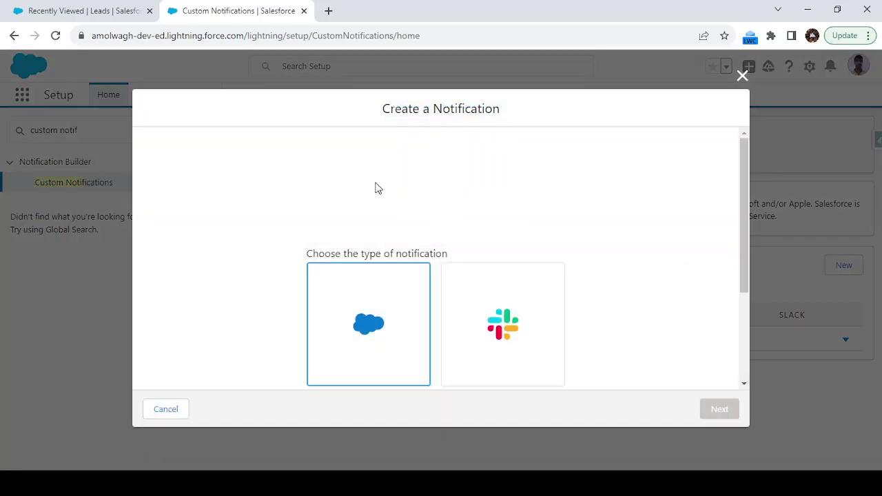
scroll(375, 188, down, 1)
click(338, 262)
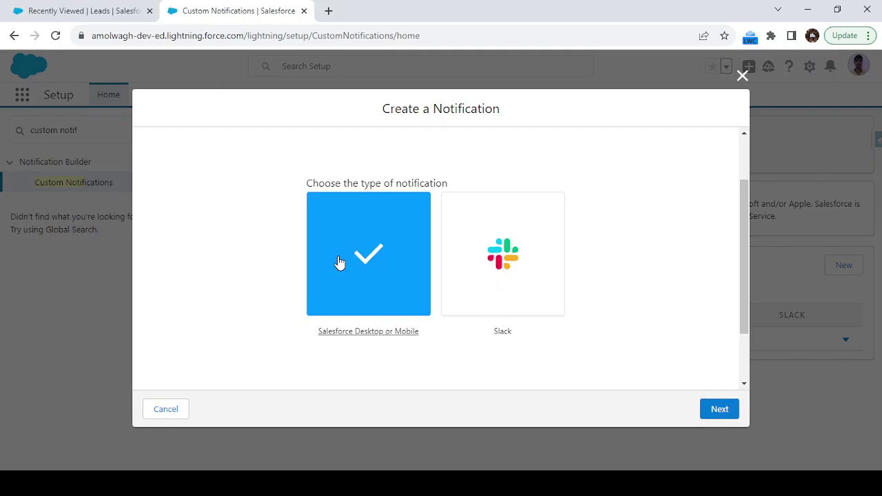
click(713, 416)
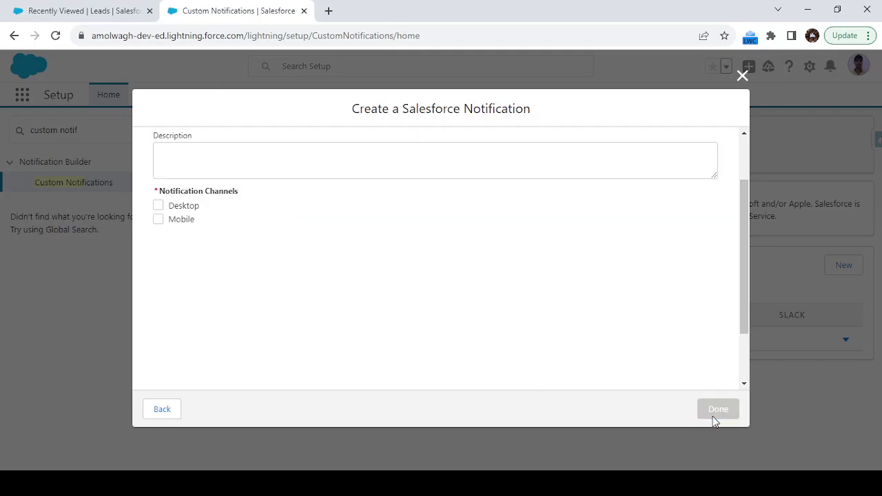
scroll(272, 172, up, 1)
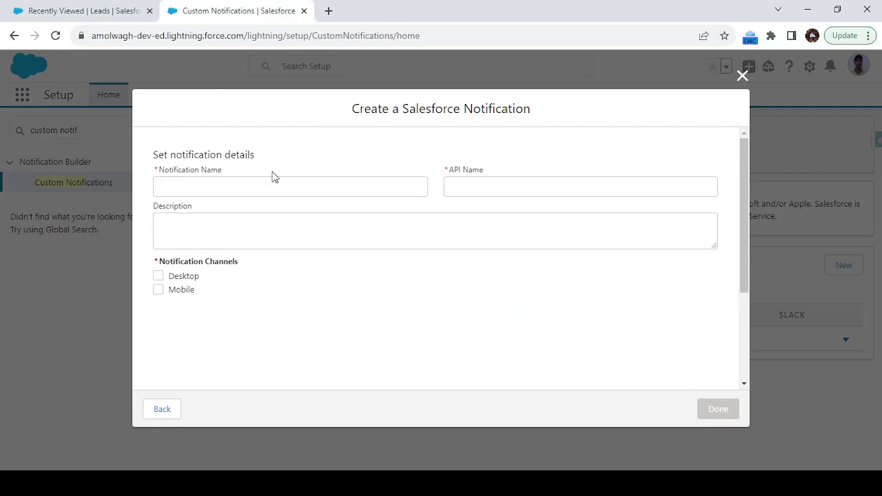
- Name it LeadAssignmentNotification, enable Desktop and Mobile delivery, and save
click(235, 192)
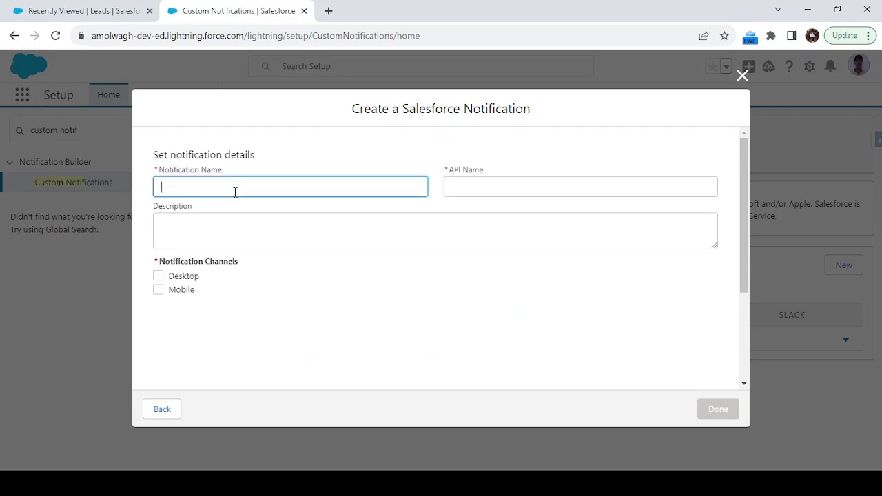
text(LeadAssignmentNO)
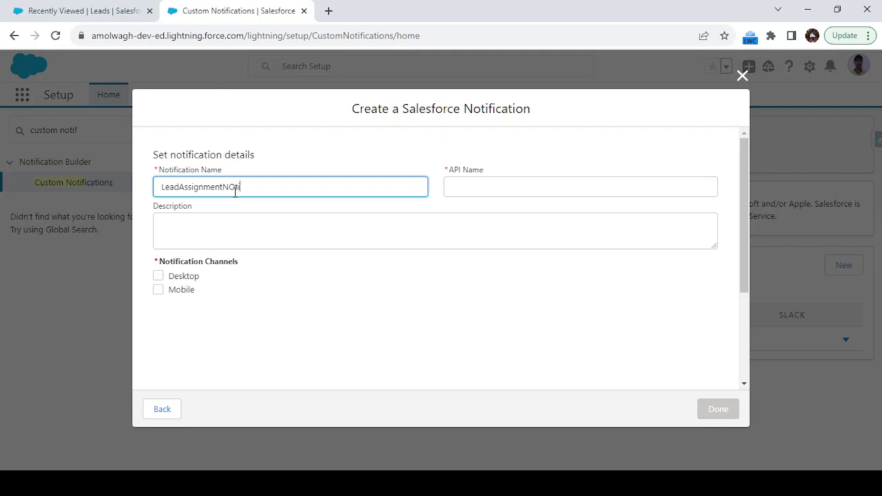
key(BackSpace)
text(otification)
key(Tab)
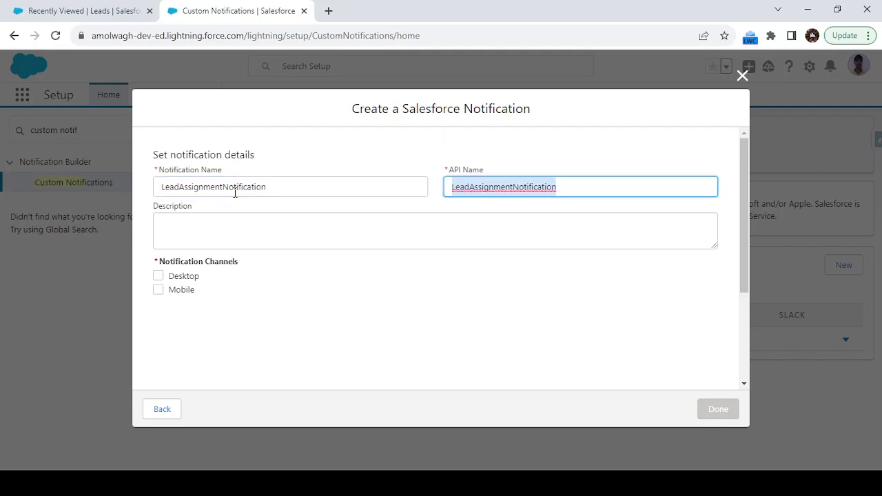
click(228, 226)
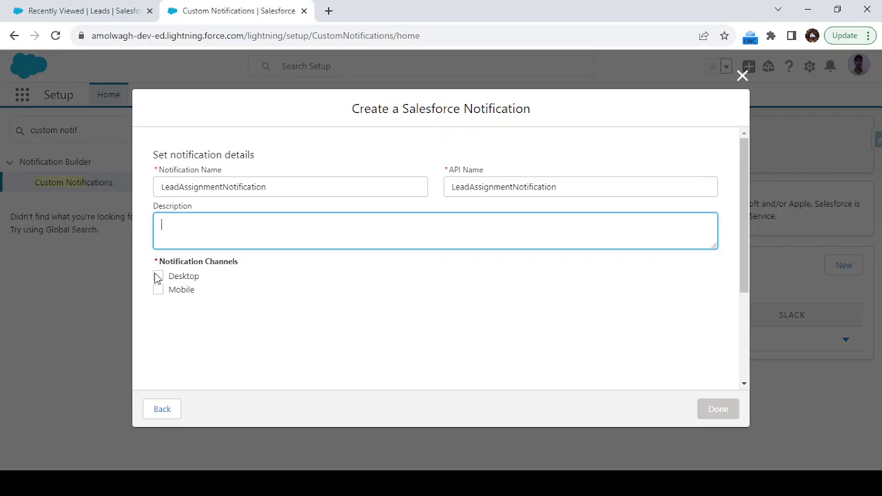
click(158, 277)
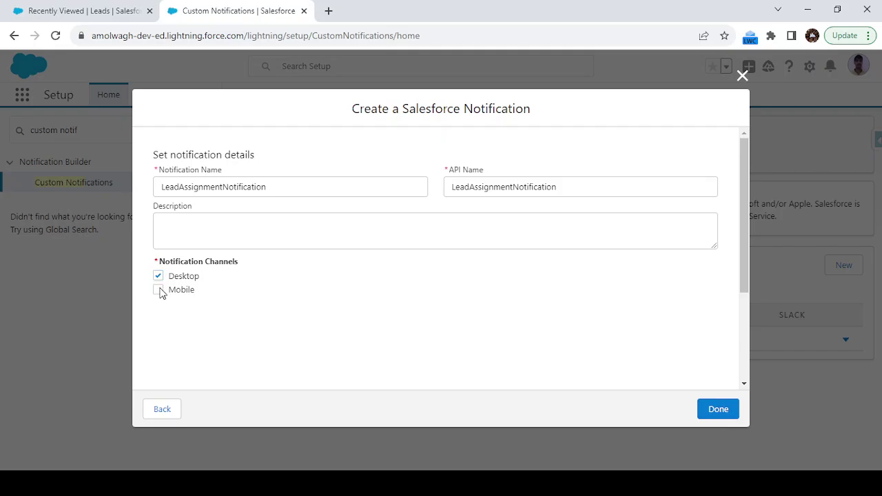
click(157, 290)
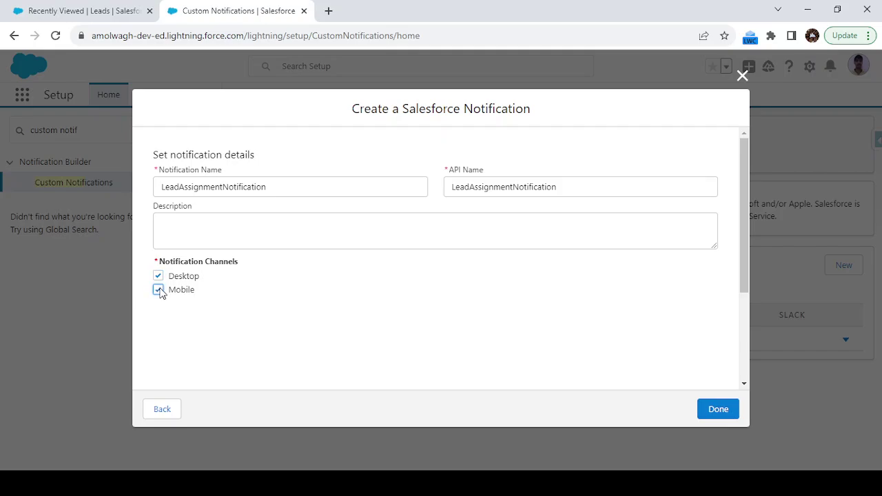
click(716, 409)
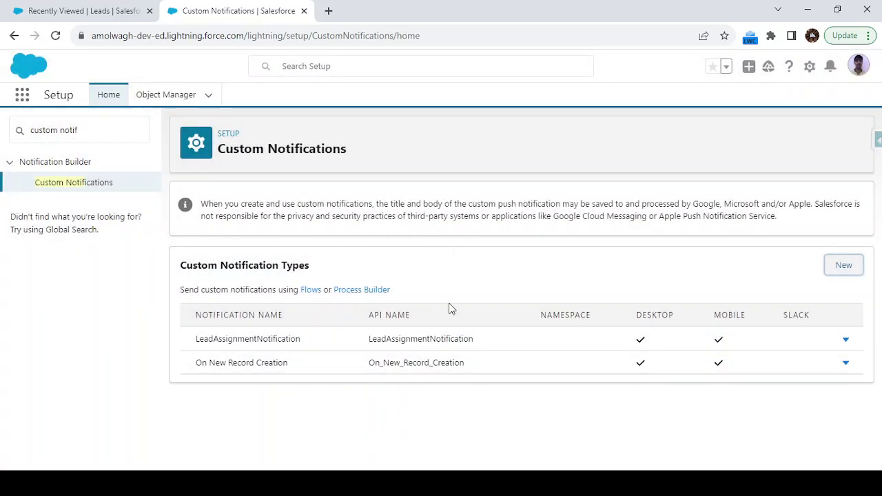
double_click(415, 339)
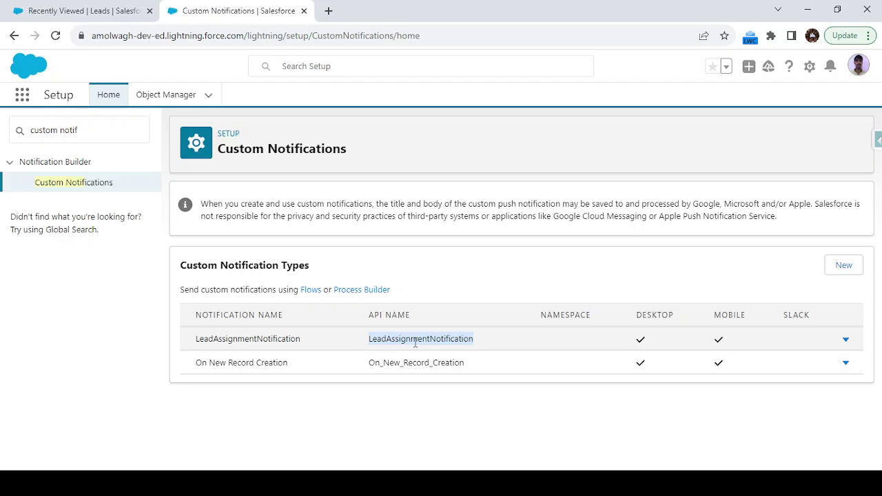
click(526, 157)
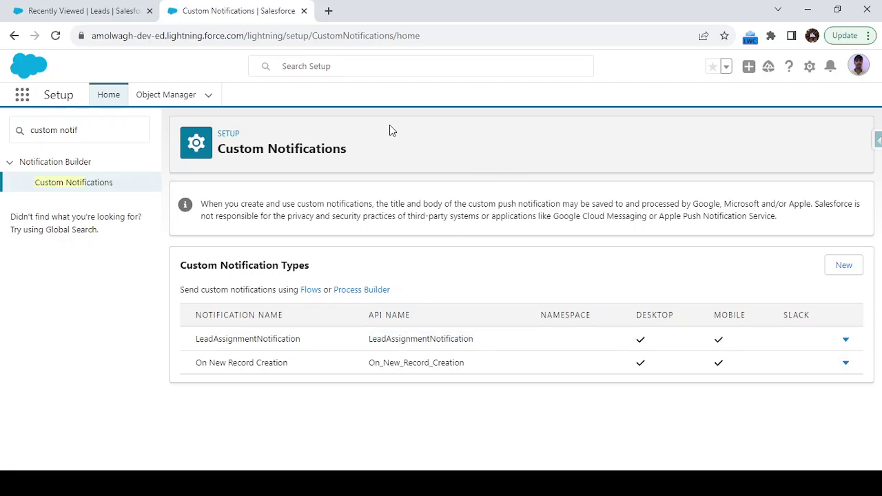
- Replace the Quick Find search with 'flow', go to Flows, and start a New Flow
click(86, 140)
key(BackSpace)
key(BackSpace)
key(BackSpace)
key(BackSpace)
key(BackSpace)
key(BackSpace)
key(BackSpace)
key(BackSpace)
key(BackSpace)
key(BackSpace)
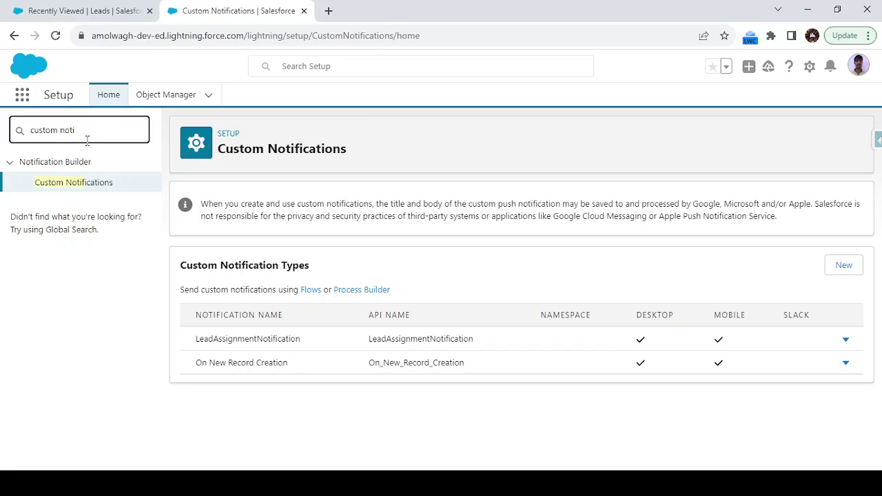
key(BackSpace)
key(BackSpace)
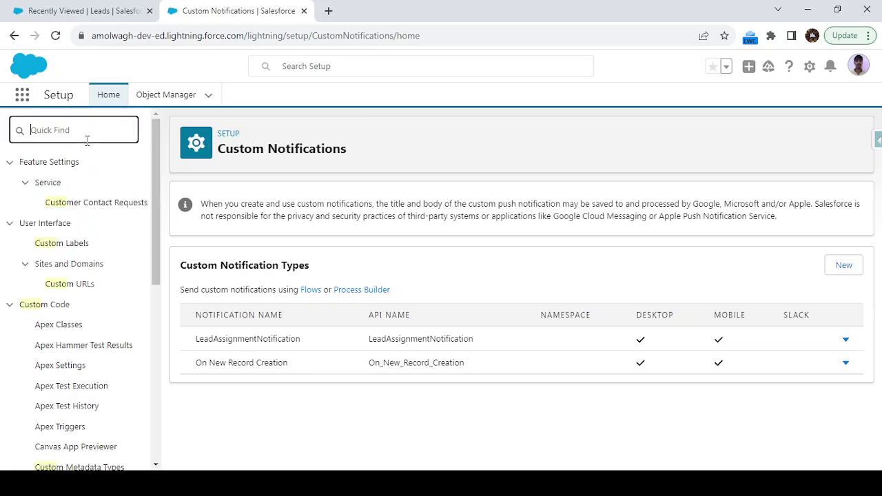
text(flow)
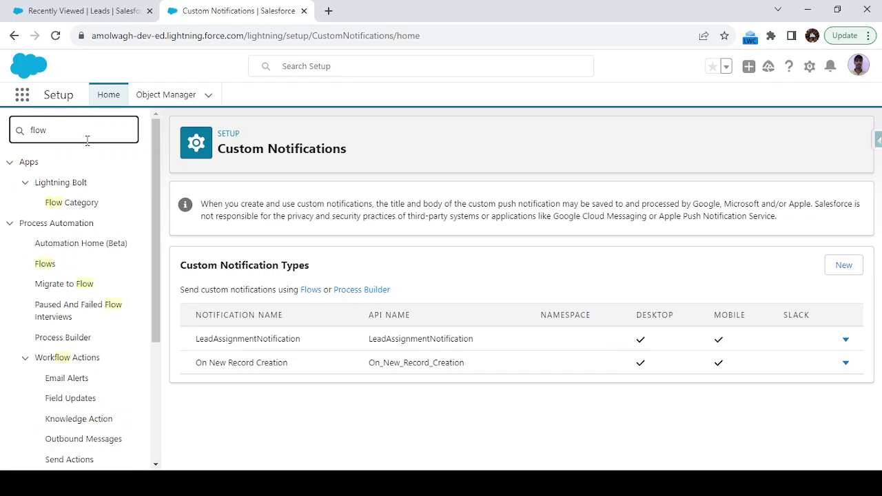
click(40, 266)
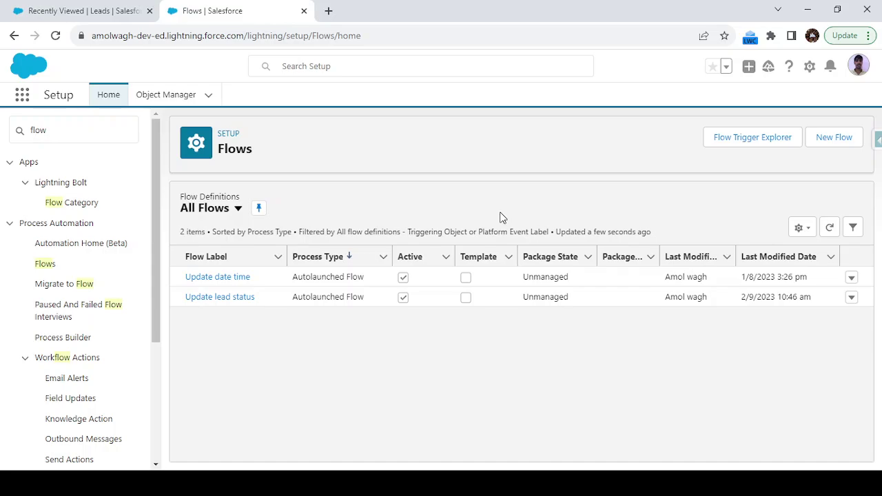
click(828, 151)
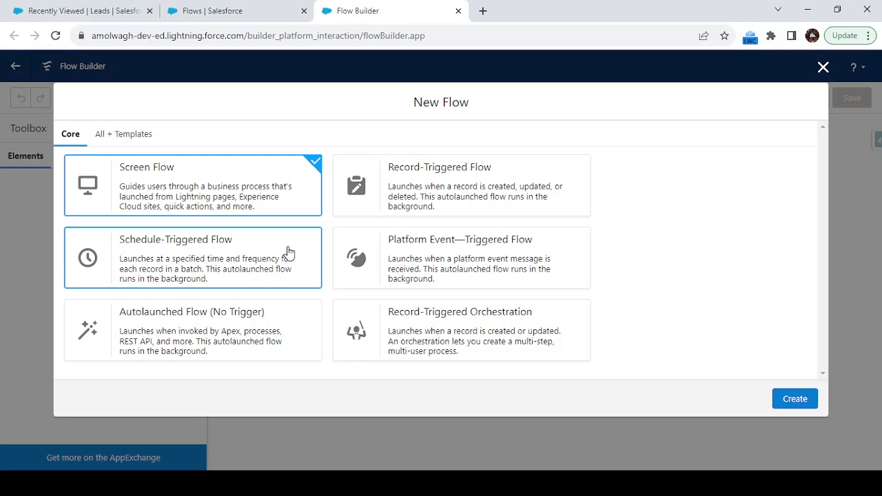
- Create a flow of the Record-Triggered Flow type
click(509, 201)
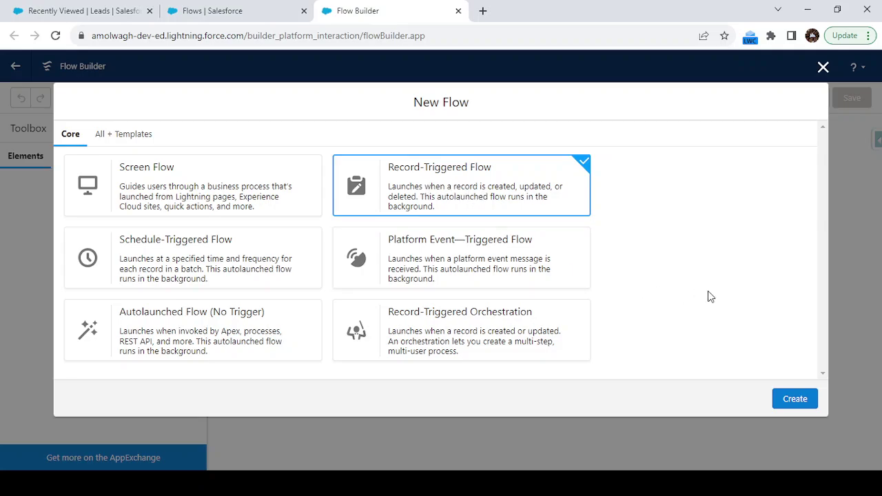
click(789, 407)
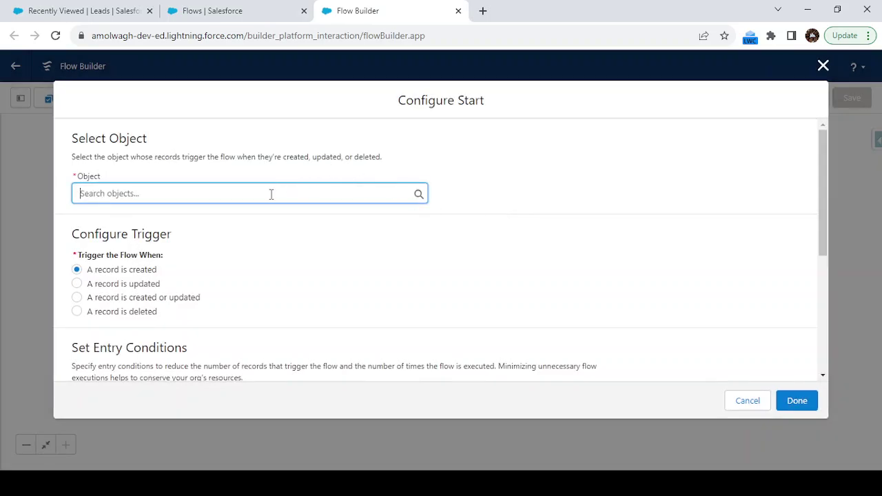
- Set Lead as the flow's triggering object
click(271, 194)
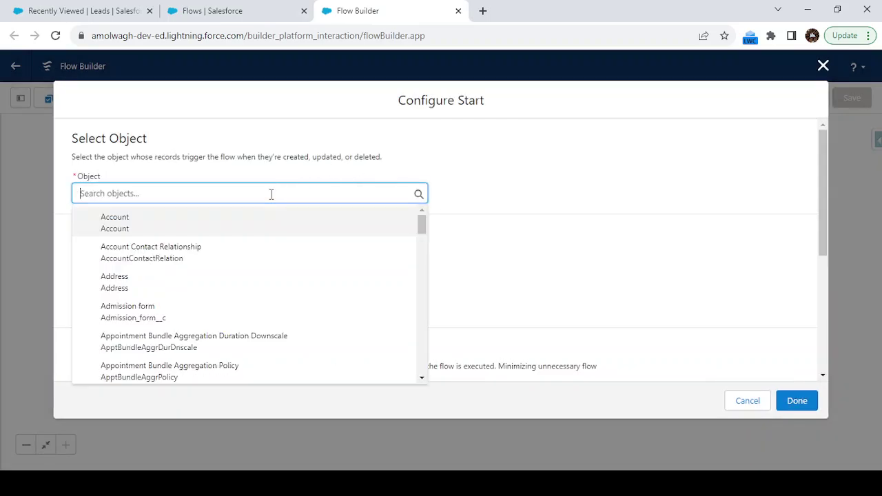
text(Lead)
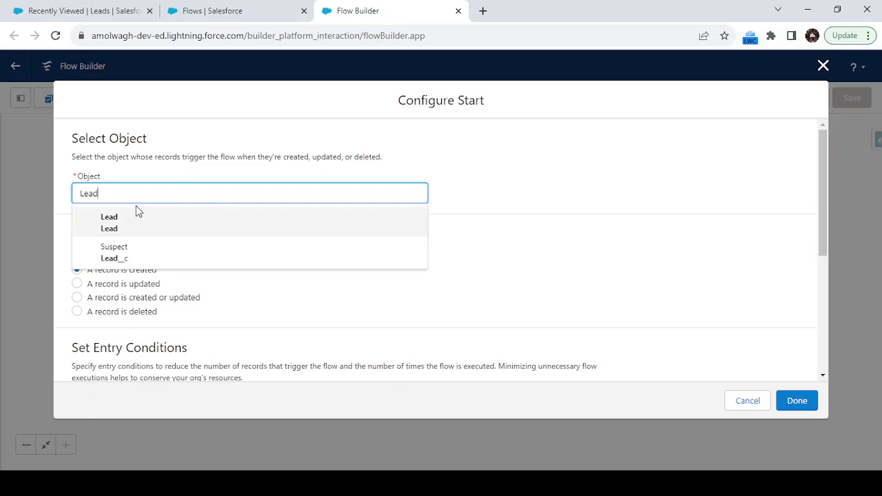
click(134, 221)
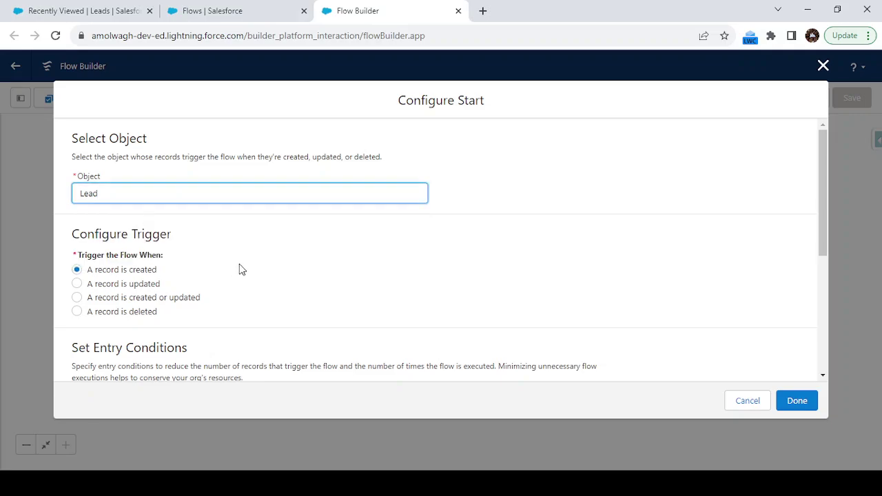
scroll(239, 270, down, 2)
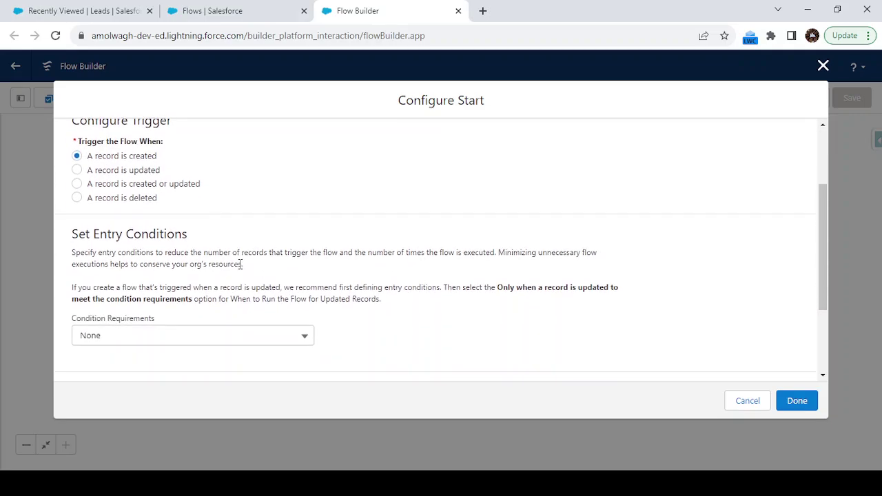
scroll(241, 264, down, 1)
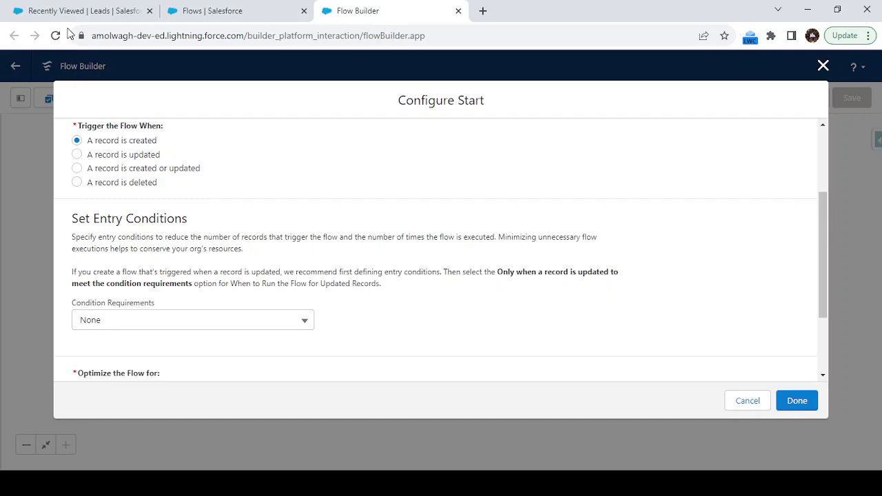
- Glance at recently viewed Leads, then review the 'A record is created' and Actions and Related Records settings
click(84, 11)
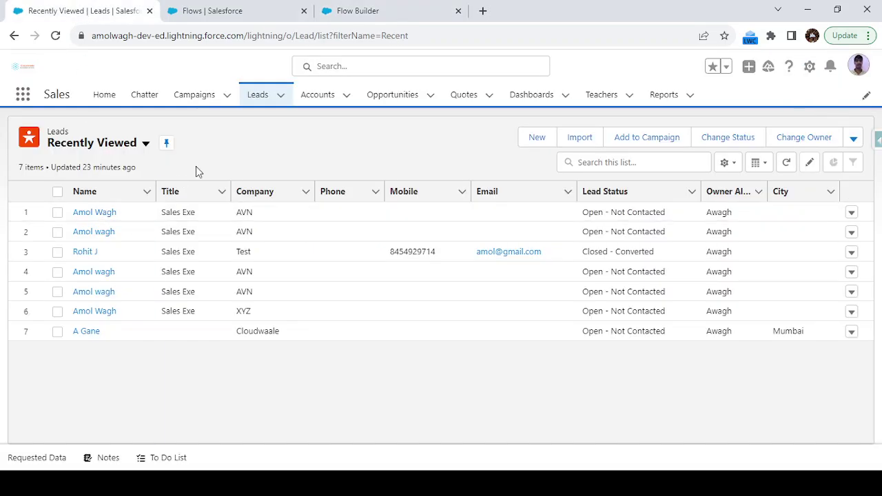
click(376, 15)
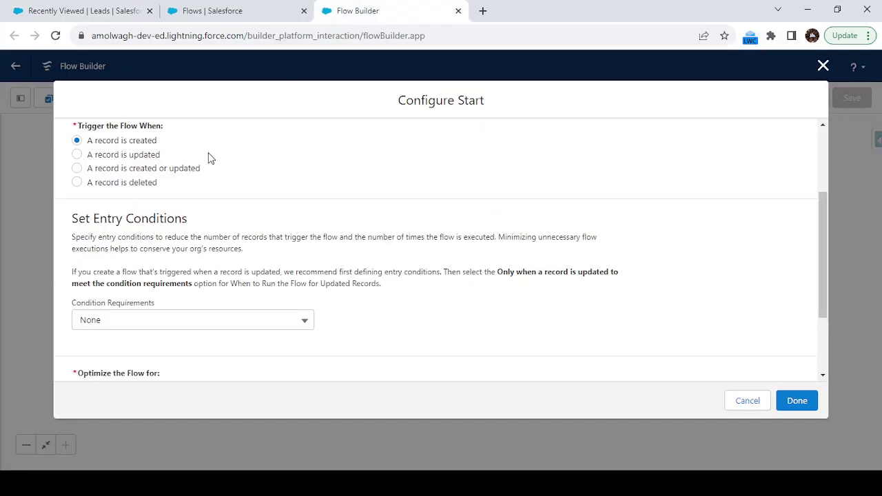
scroll(210, 159, up, 1)
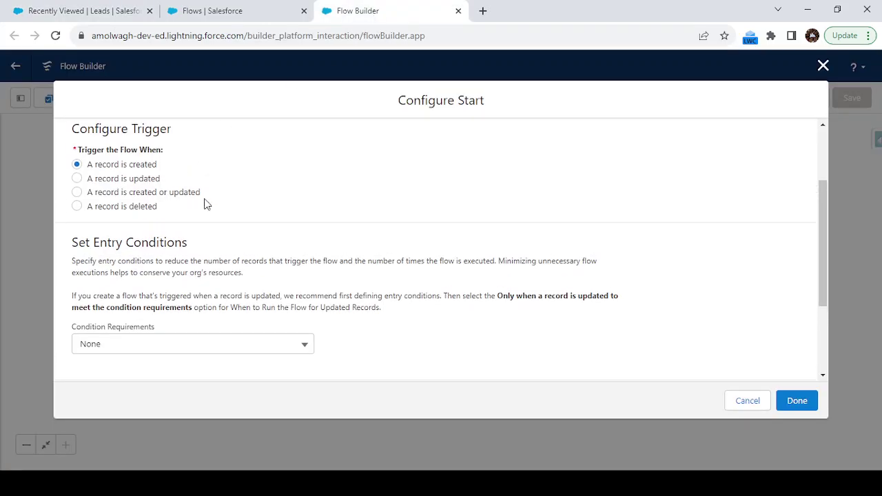
scroll(206, 204, down, 2)
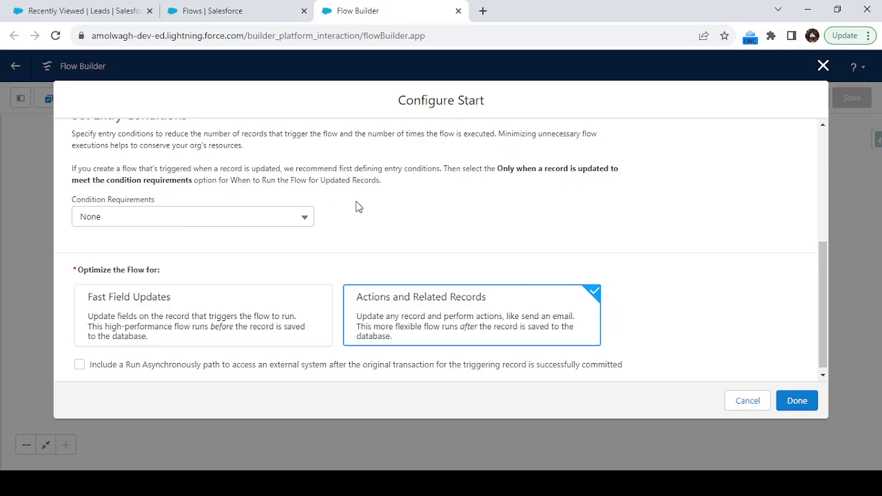
scroll(356, 207, up, 1)
scroll(356, 207, down, 1)
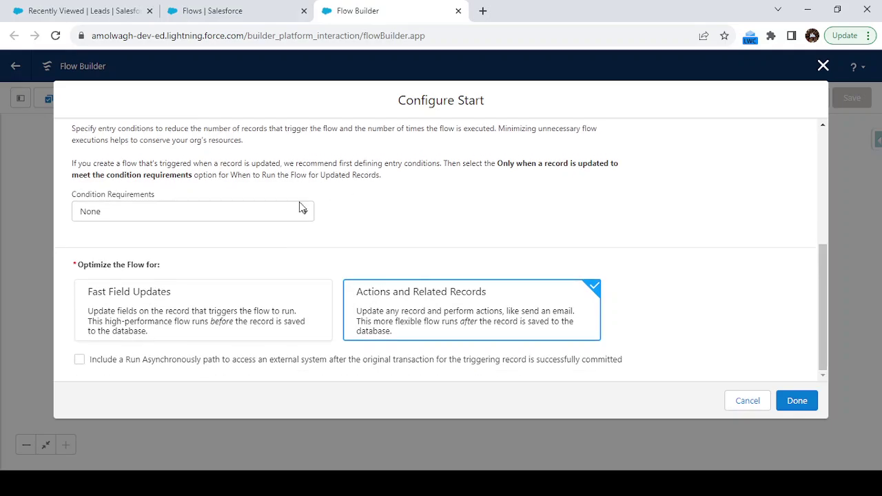
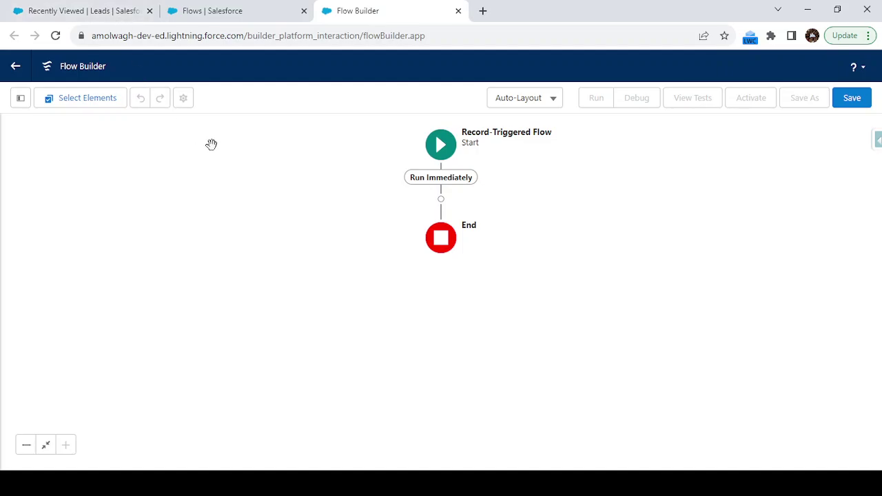
- Add a Get Records element after Start labelled GetNotificationType
click(441, 199)
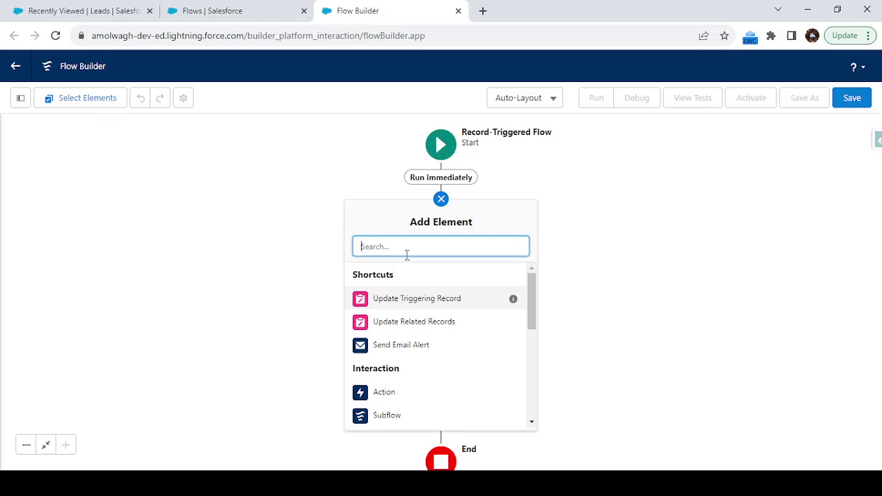
text(get)
click(398, 274)
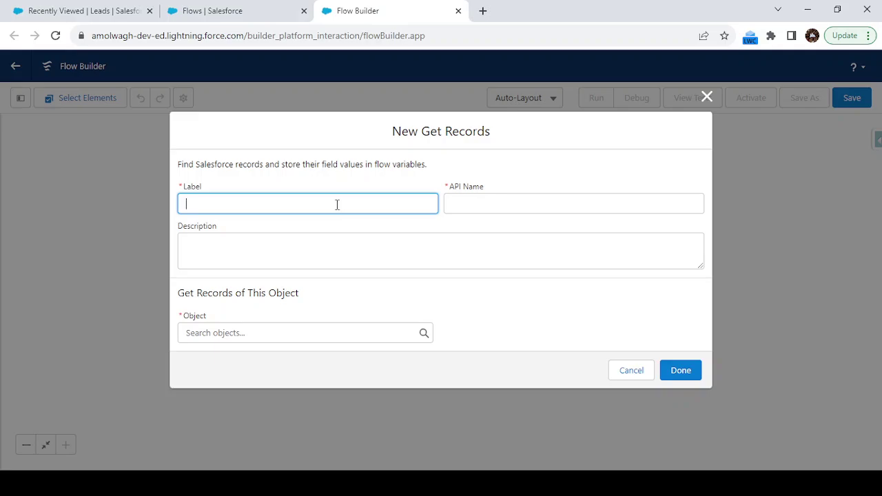
text(GetNotificationType)
key(Tab)
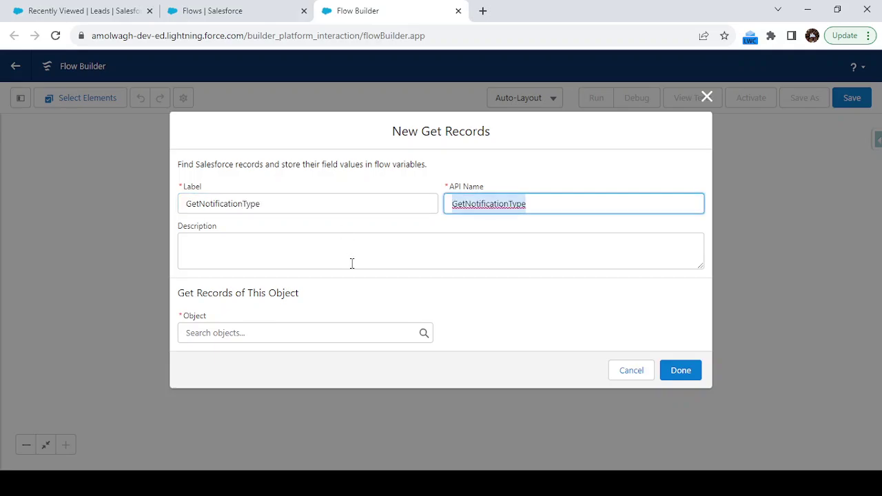
- Set the Get Records object to Custom Notification Type
click(286, 335)
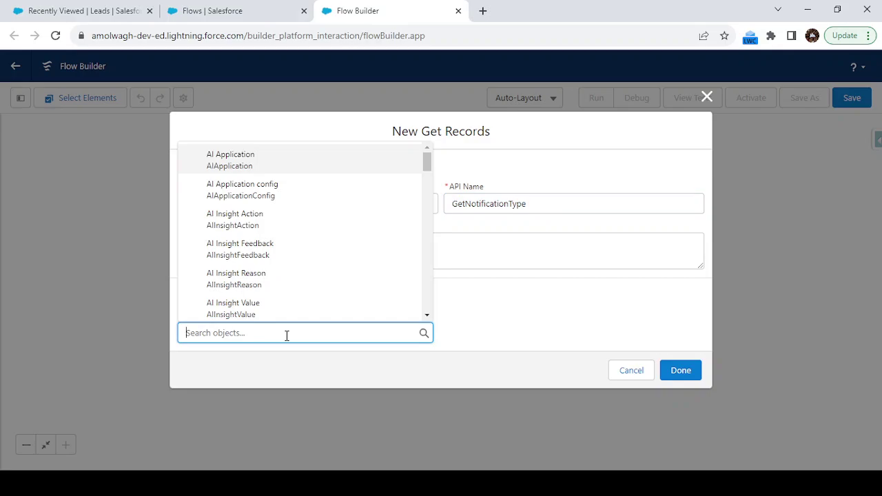
text(custom)
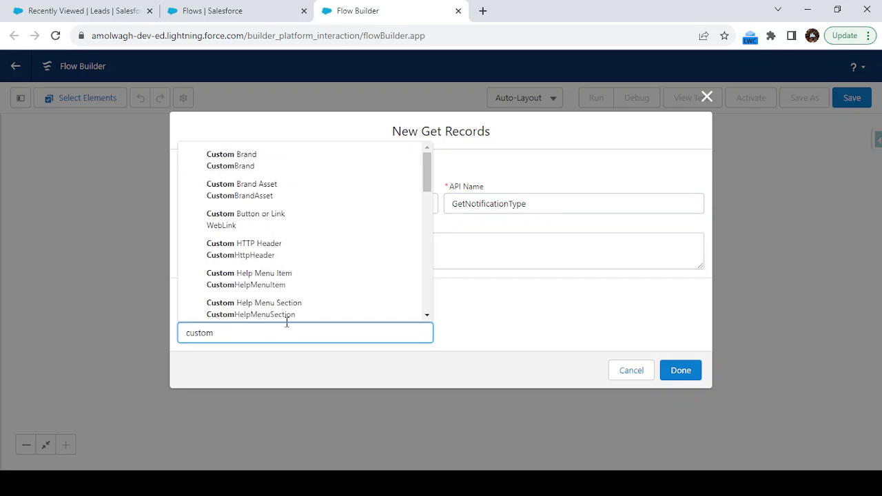
text(notifi)
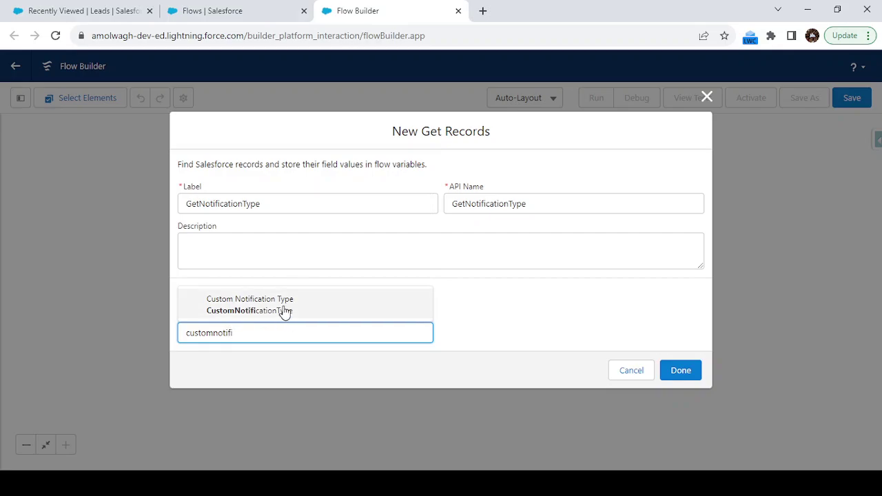
click(284, 311)
scroll(436, 332, down, 3)
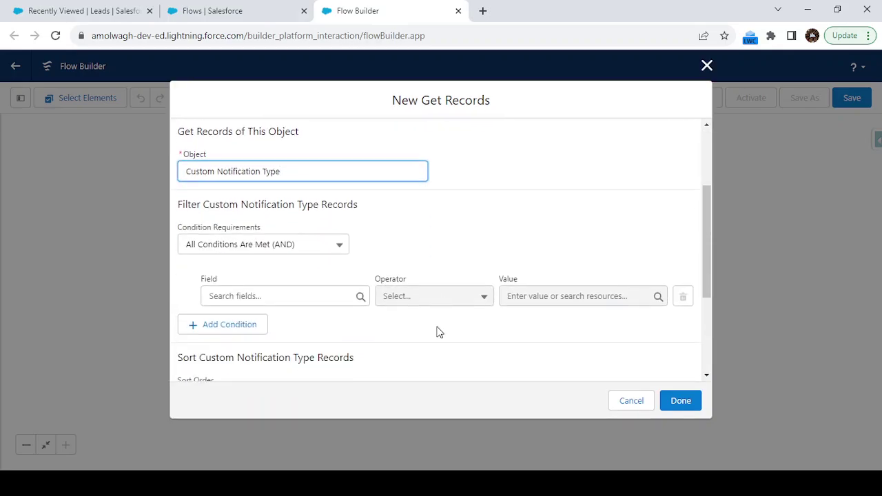
click(435, 209)
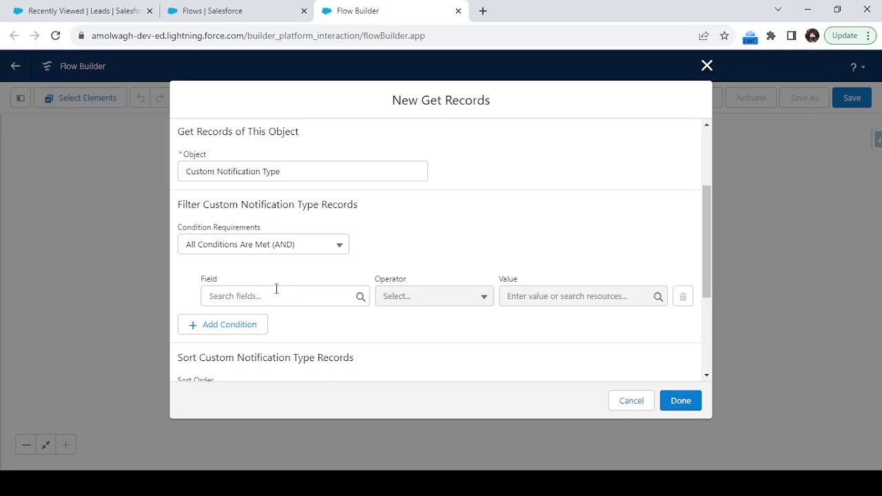
- Copy the LeadAssignmentNotification API name from Setup's Custom Notifications page, then return to the flow
click(227, 8)
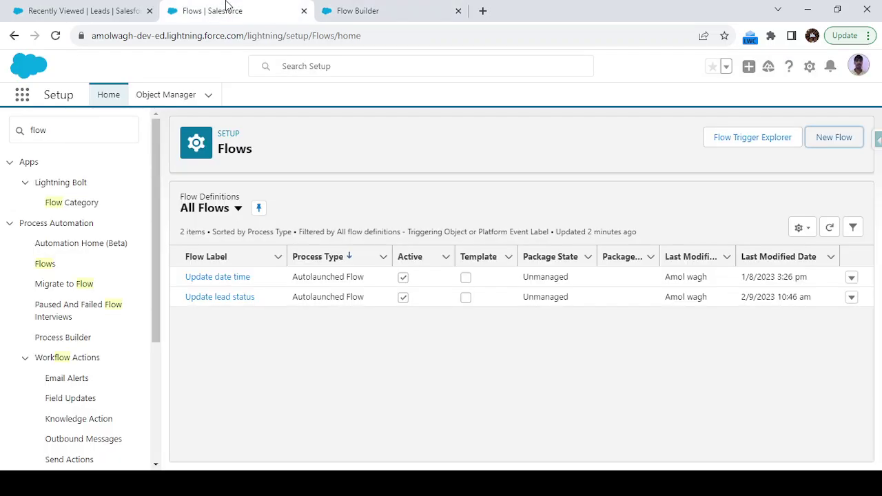
click(62, 138)
key(BackSpace)
key(BackSpace)
key(BackSpace)
key(BackSpace)
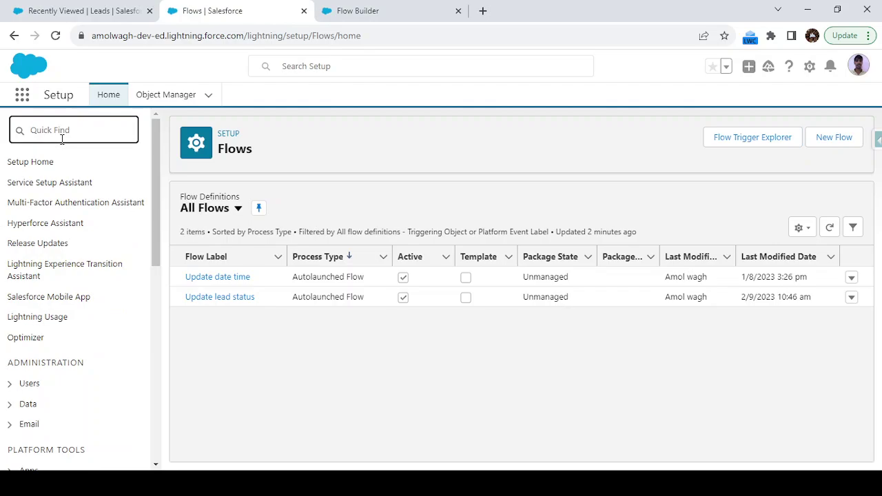
text(notification)
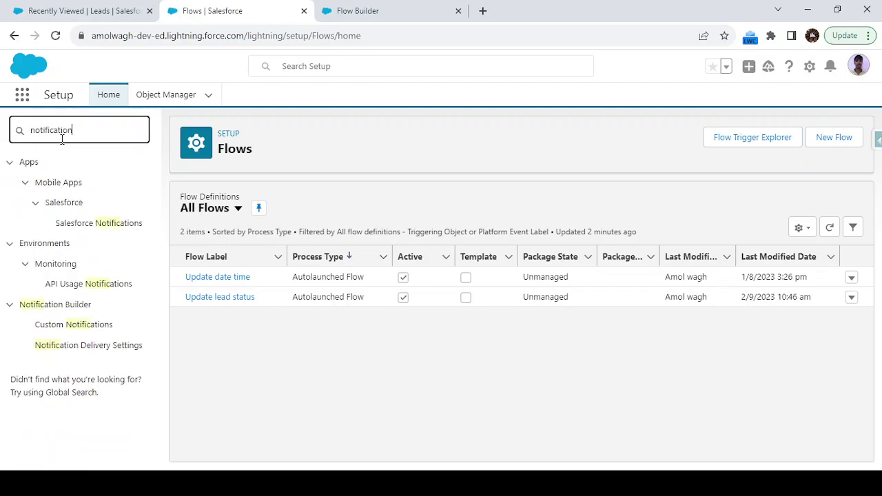
click(97, 335)
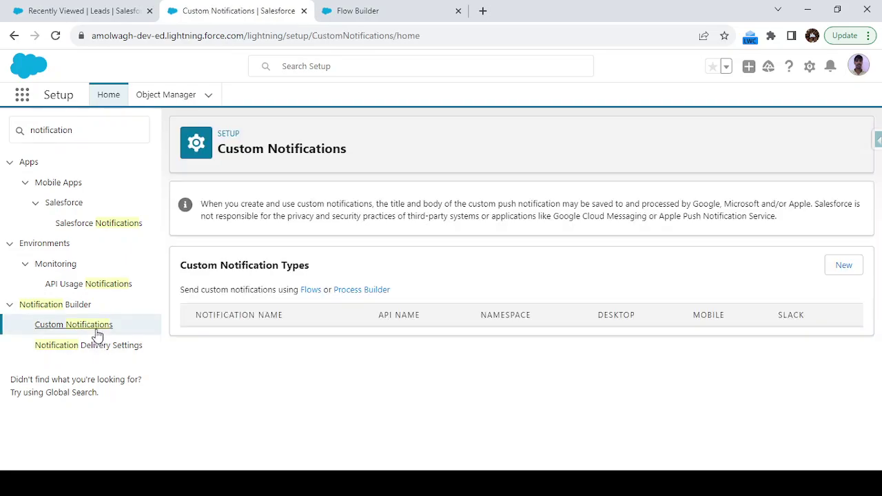
double_click(396, 339)
key(ctrl+c)
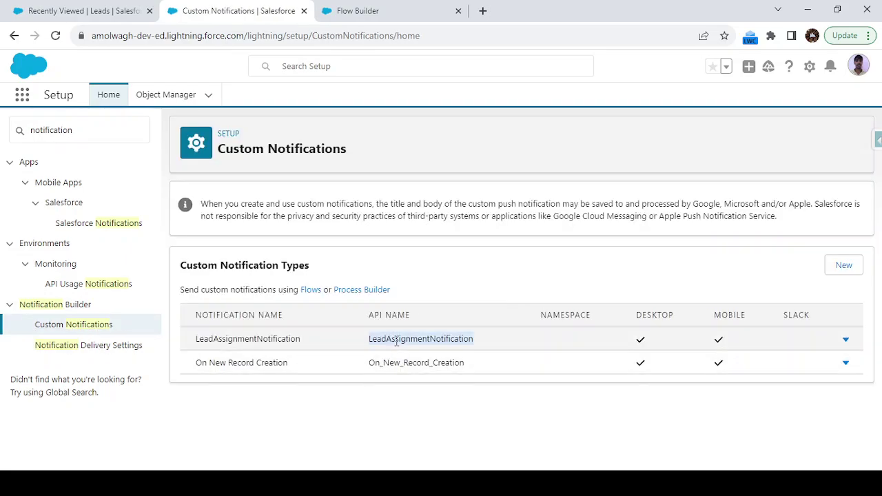
click(379, 20)
click(293, 296)
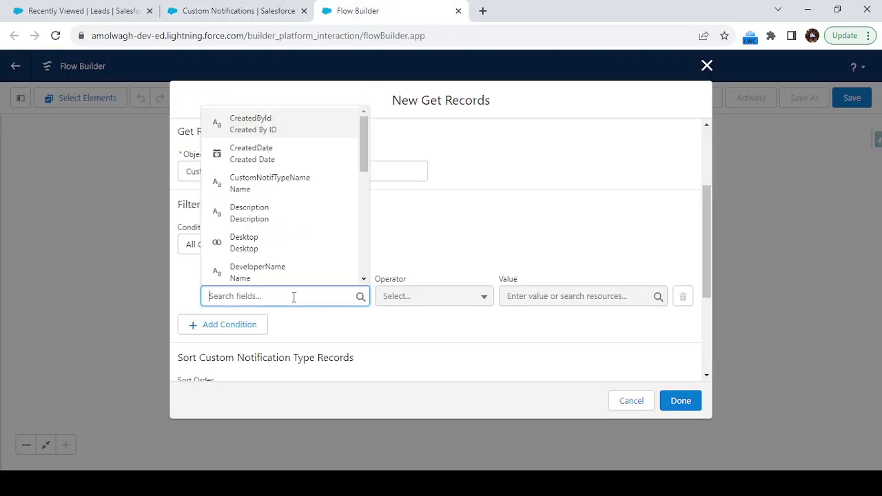
- Filter on DeveloperName Equals LeadAssignmentNotification, keep only the first record, and save the lookup
text(name)
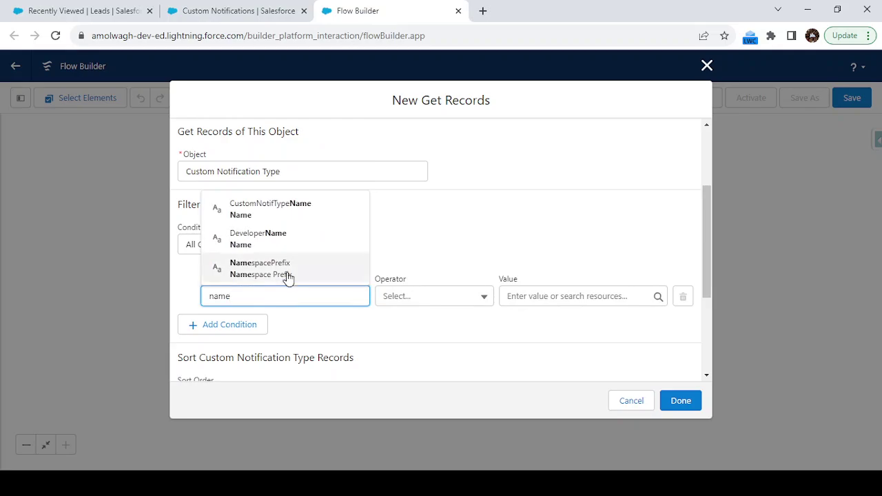
click(284, 242)
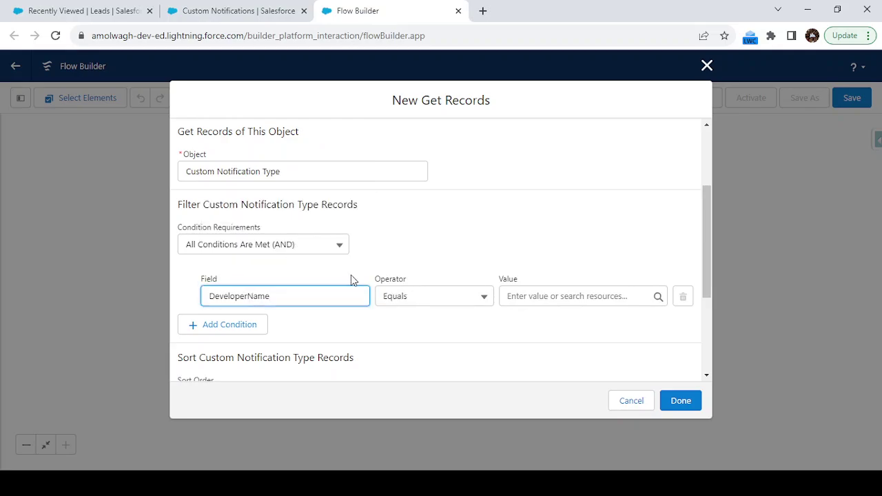
click(433, 305)
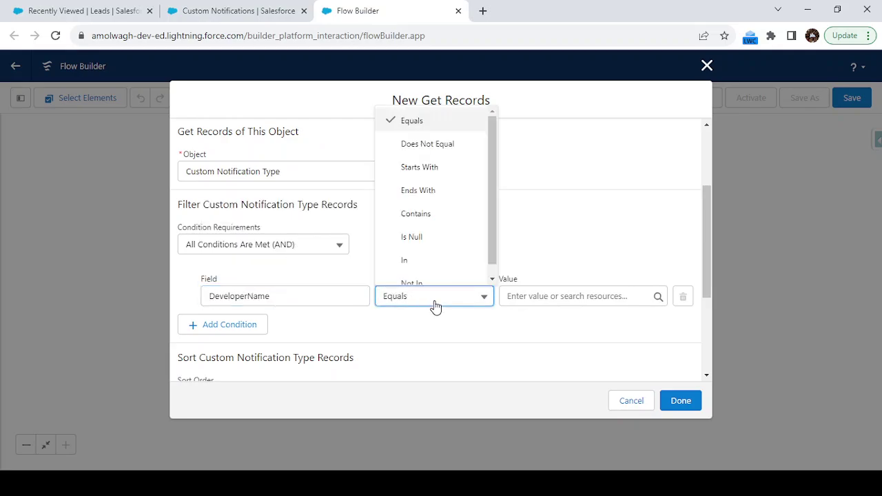
click(538, 303)
key(ctrl+v)
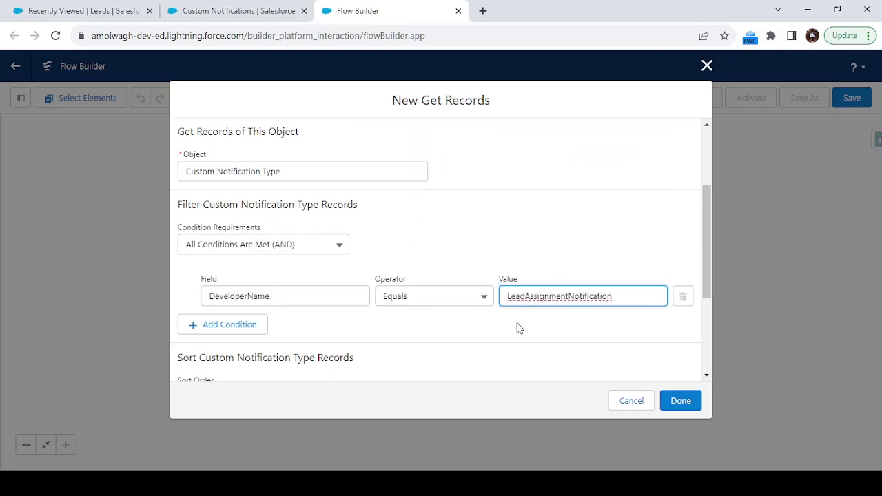
click(483, 337)
scroll(483, 337, down, 1)
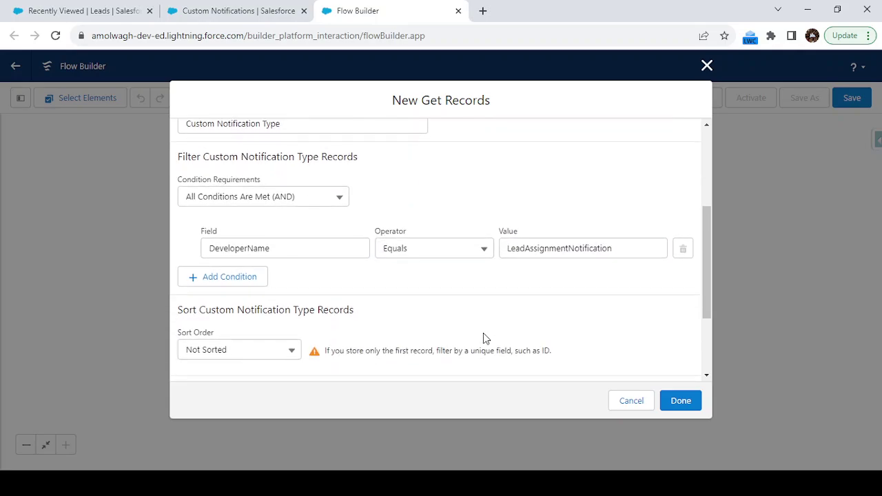
scroll(417, 302, down, 2)
scroll(415, 301, down, 1)
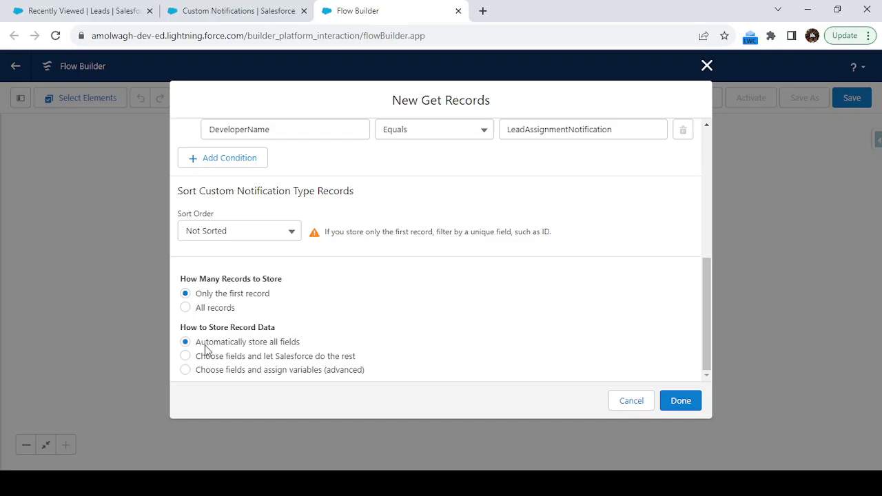
scroll(501, 204, up, 1)
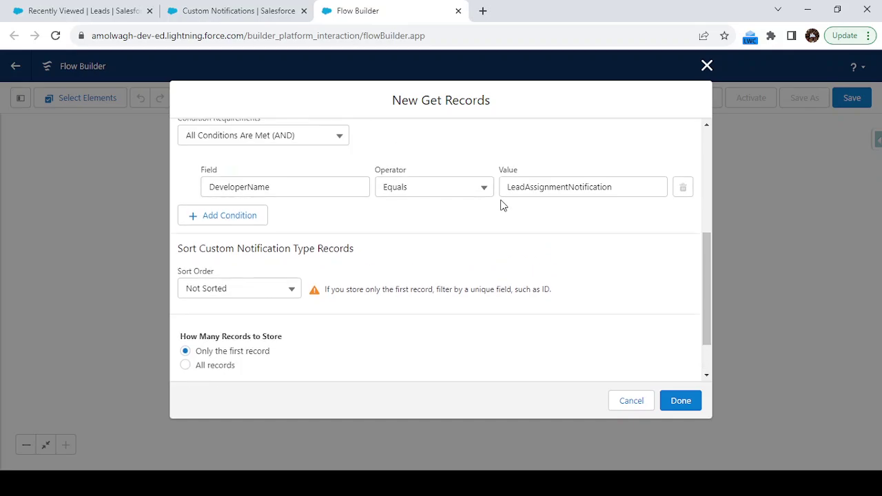
click(681, 401)
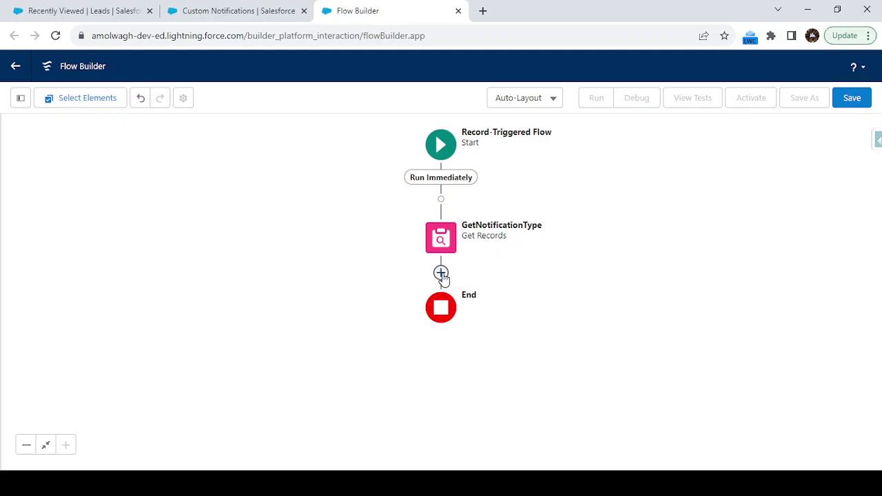
- Add a Text variable RecipientId with multiple values allowed and available for output
click(20, 98)
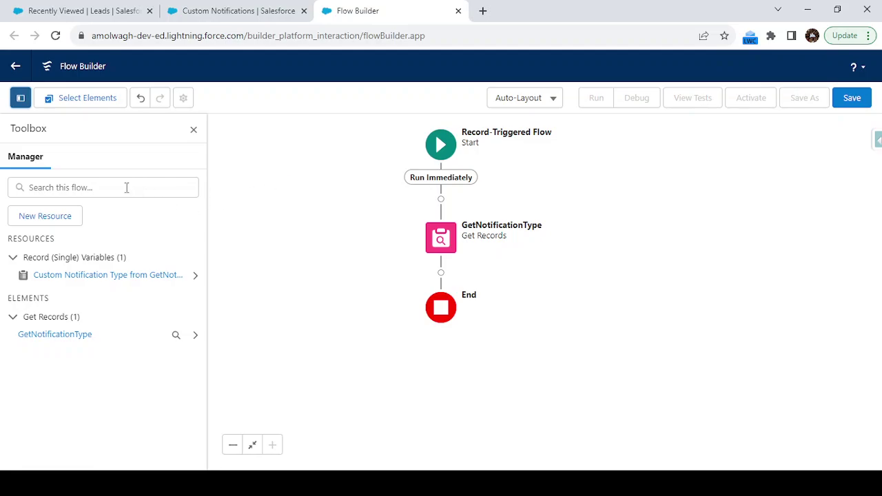
click(31, 218)
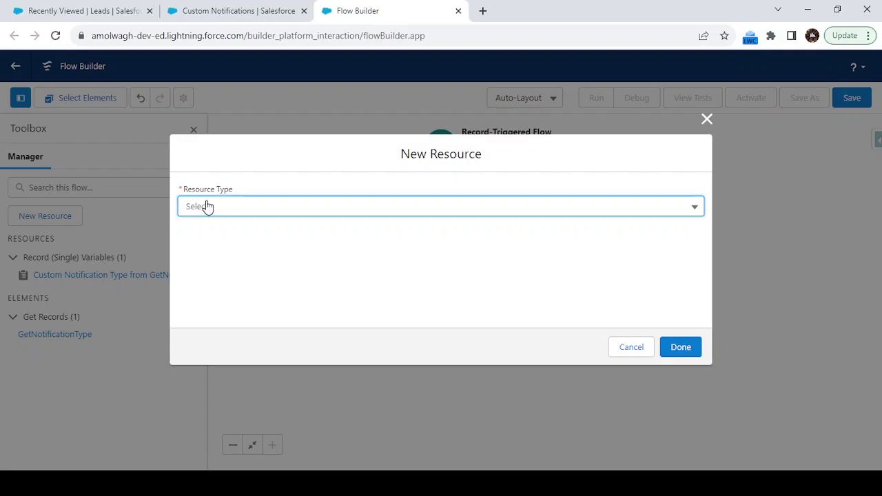
click(207, 206)
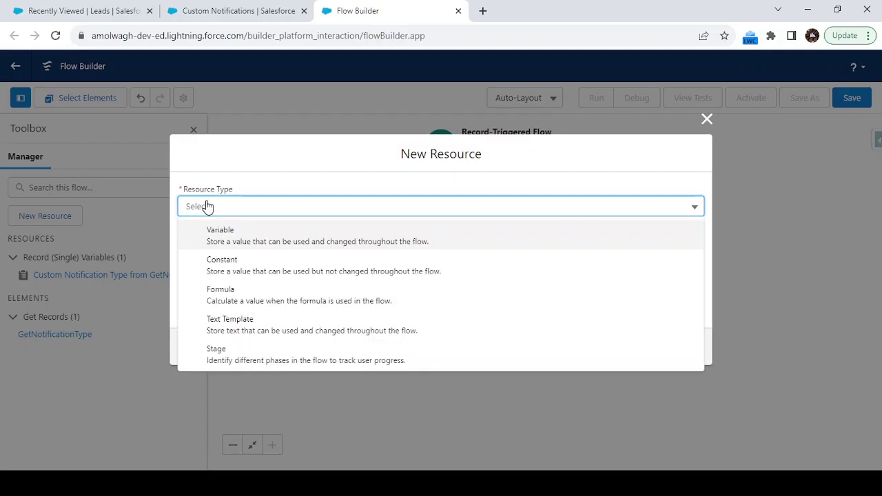
click(226, 236)
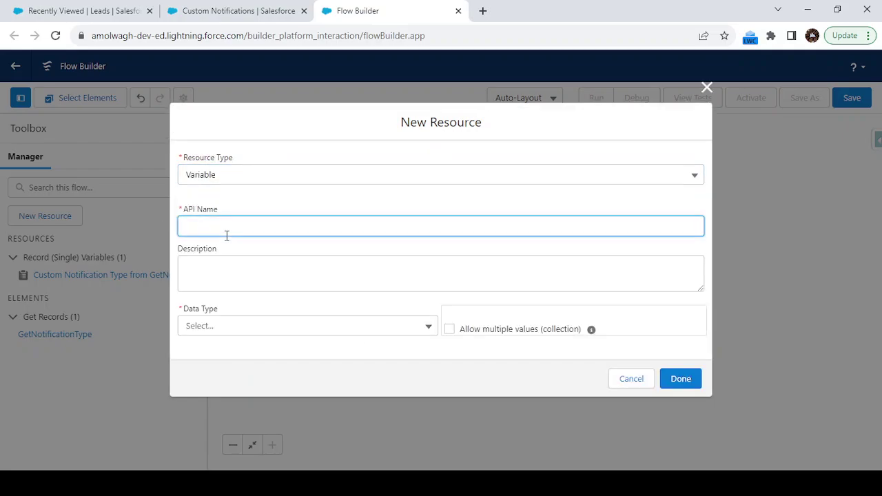
text(RecipientId)
click(220, 254)
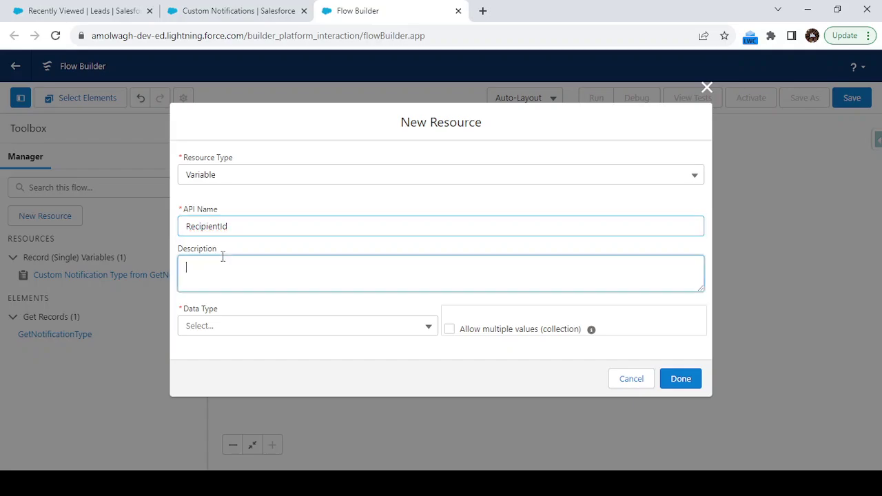
click(238, 335)
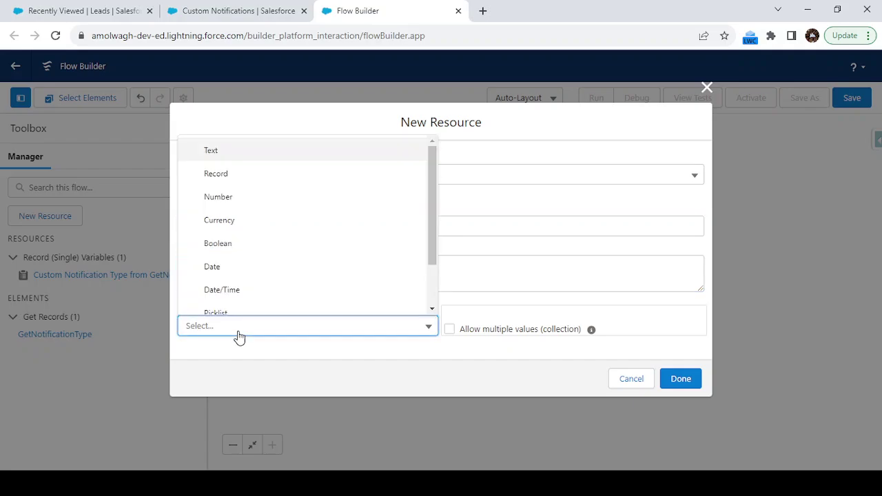
click(235, 151)
scroll(372, 262, down, 1)
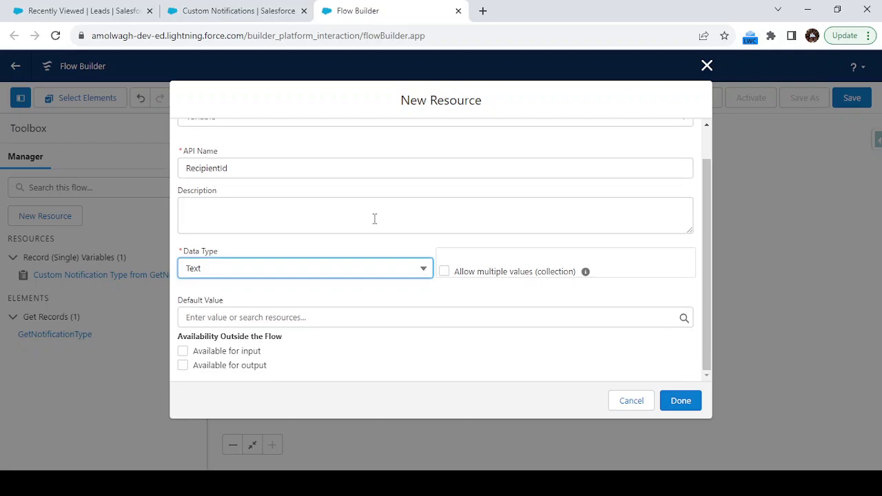
click(444, 271)
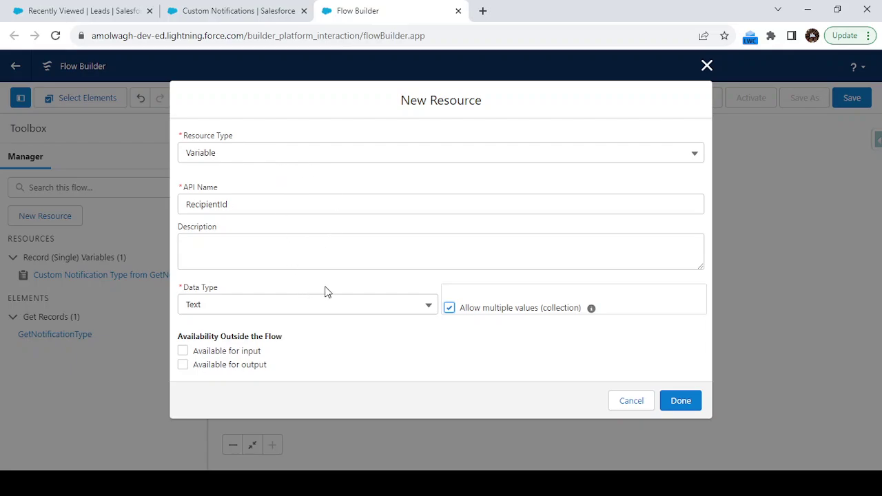
click(183, 365)
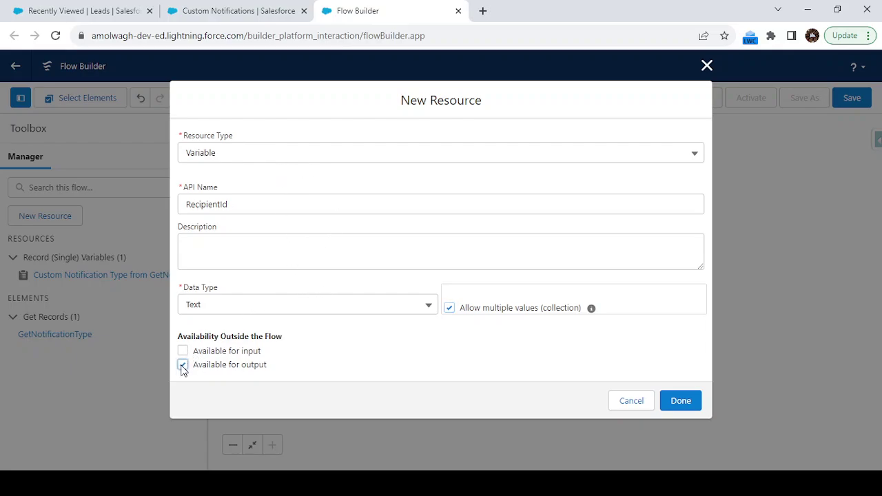
click(680, 401)
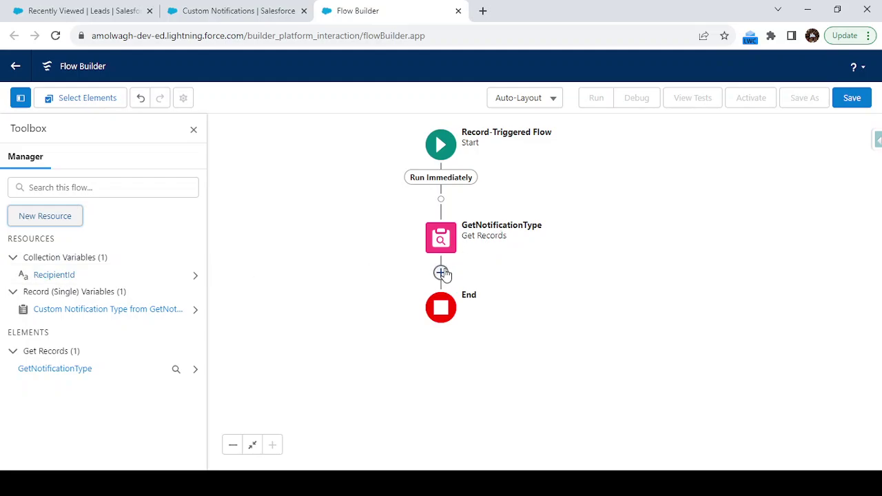
- Add an Assignment element after GetNotificationType labelled CollectRecipient
click(440, 273)
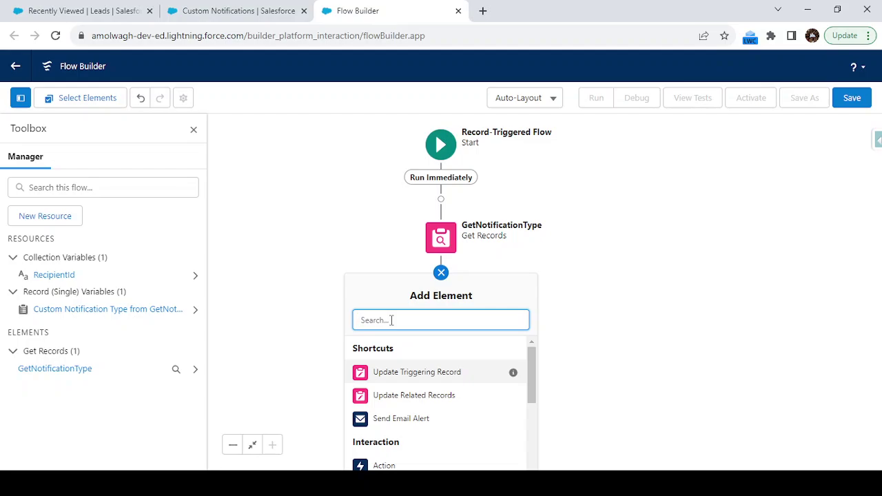
text(assig)
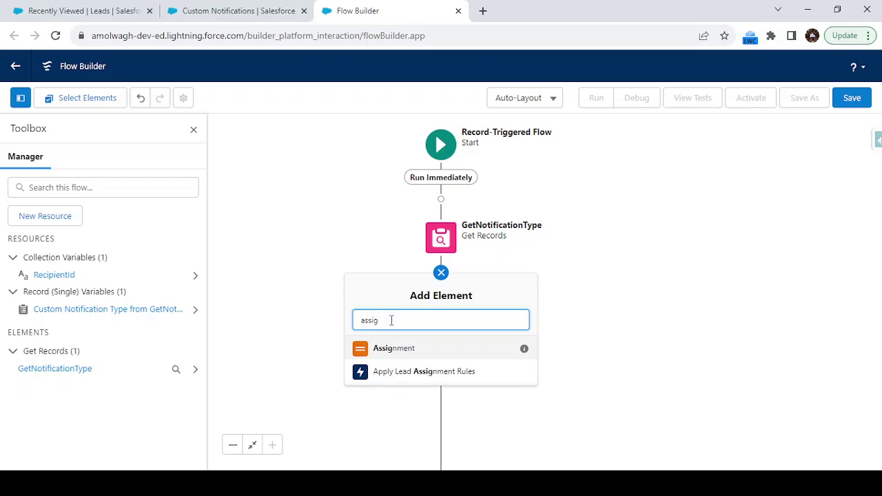
click(400, 351)
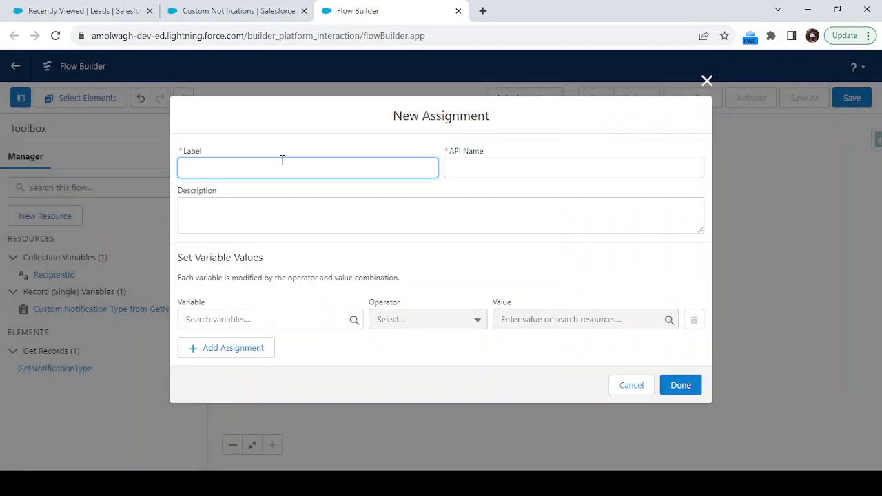
text(Collect RRecipient)
key(Tab)
click(313, 197)
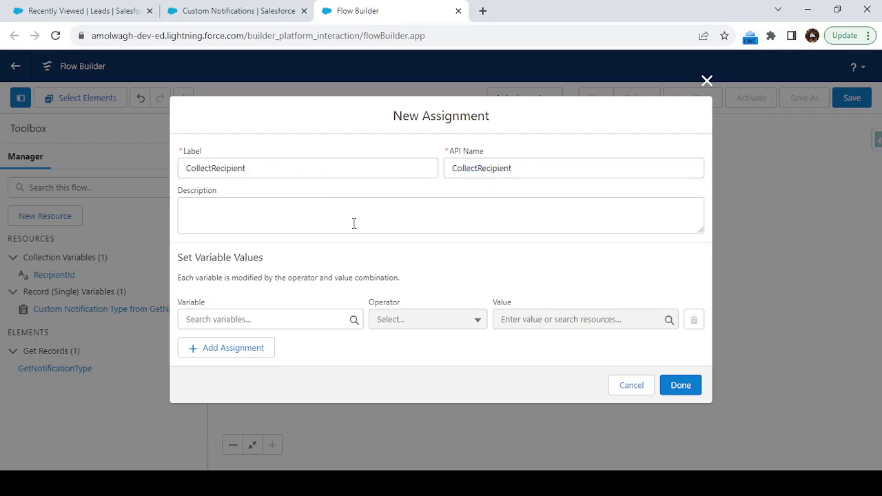
- Assign RecipientId Add {!$Record.OwnerId} and save the assignment
click(268, 318)
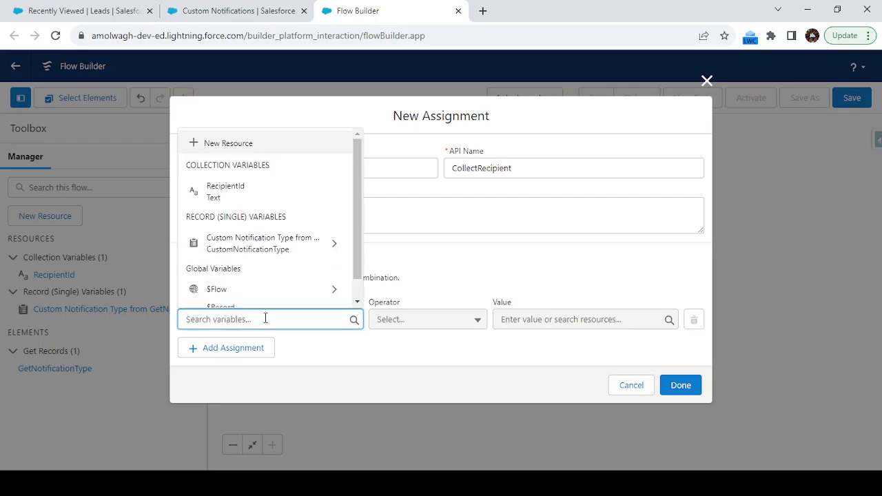
click(259, 198)
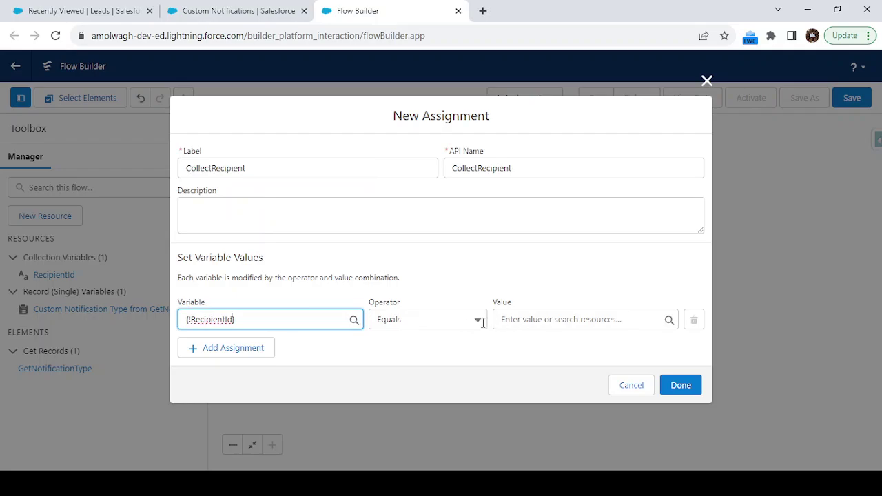
click(427, 324)
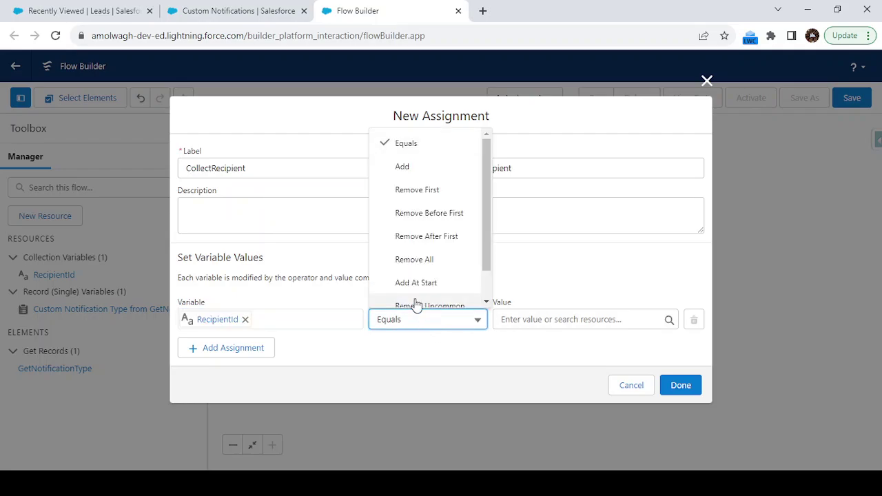
click(416, 168)
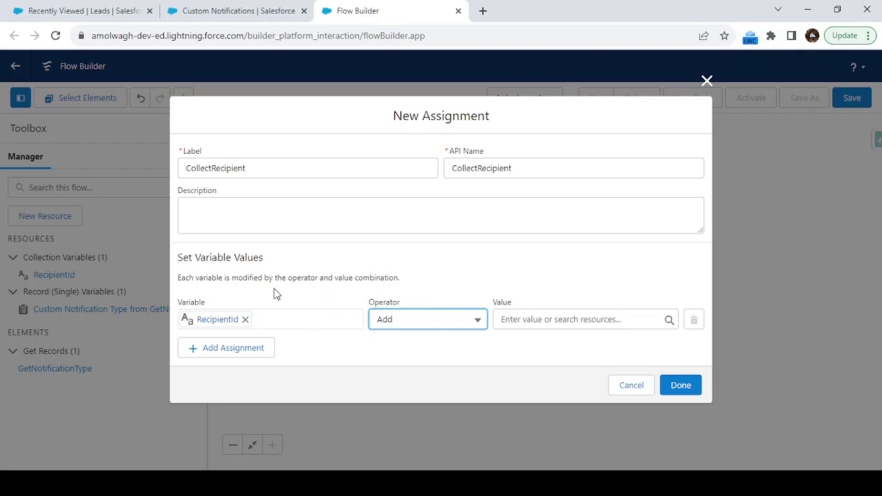
click(545, 320)
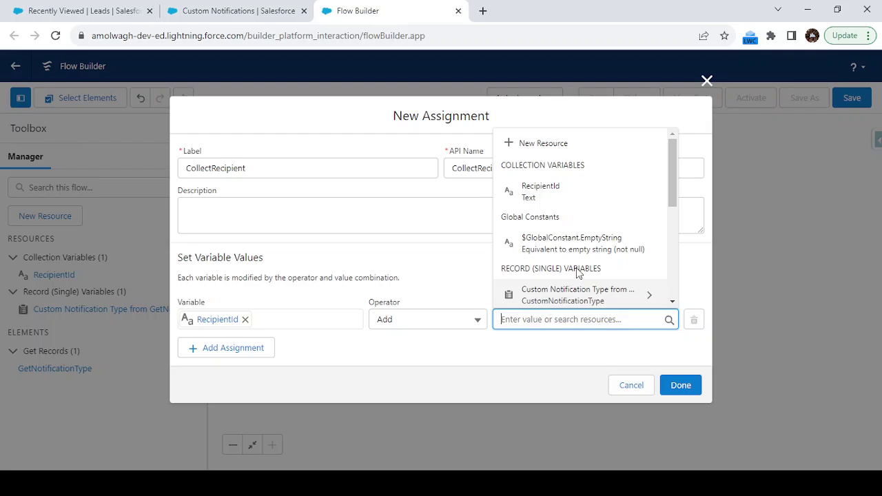
scroll(577, 272, down, 3)
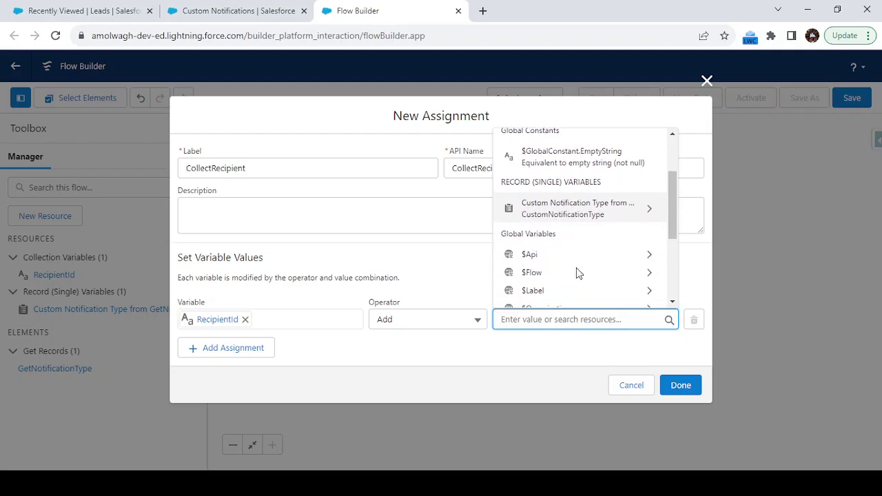
scroll(578, 273, down, 2)
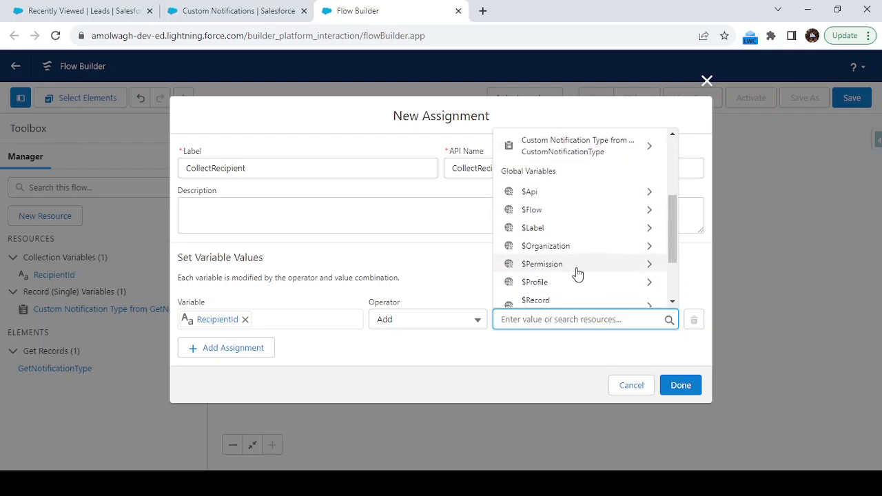
scroll(577, 273, down, 3)
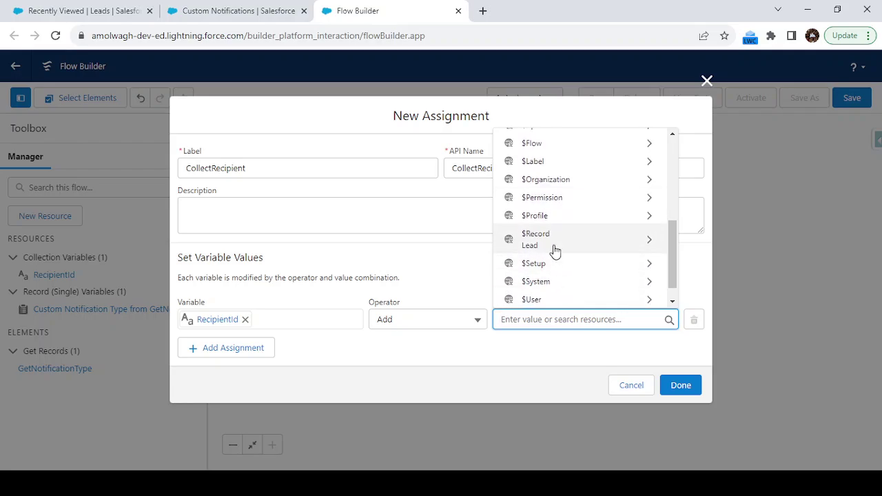
click(553, 242)
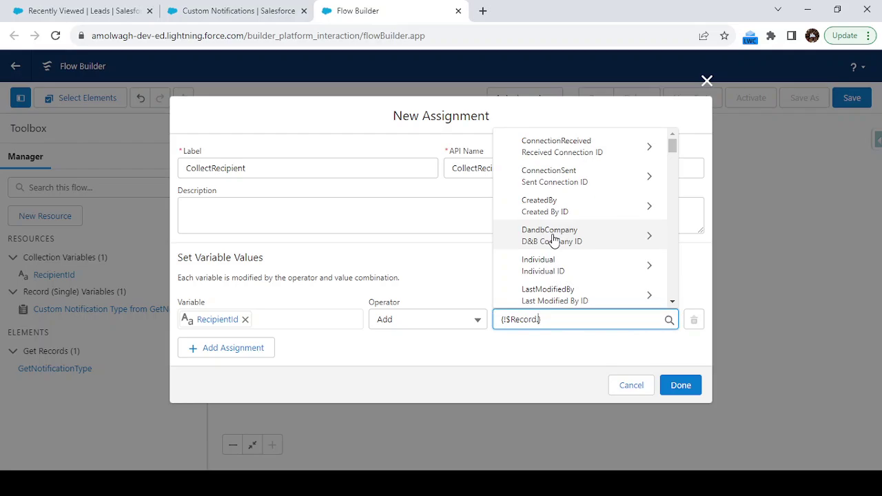
text(.owner)
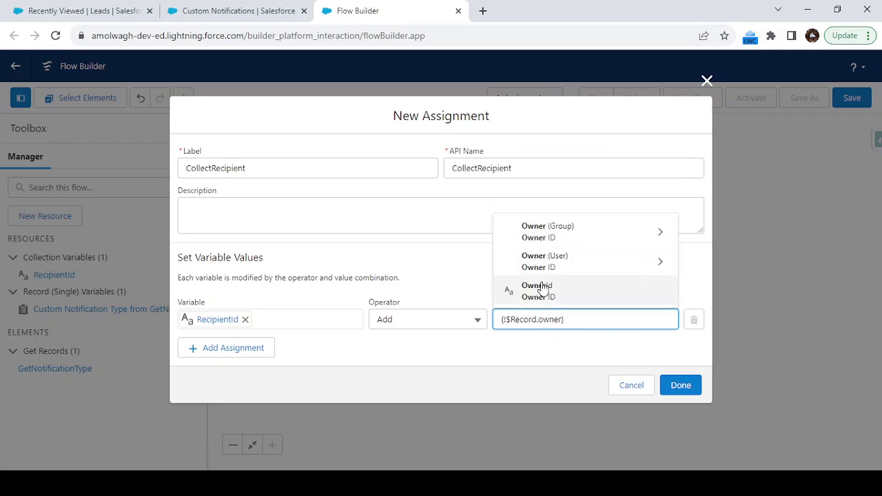
click(542, 293)
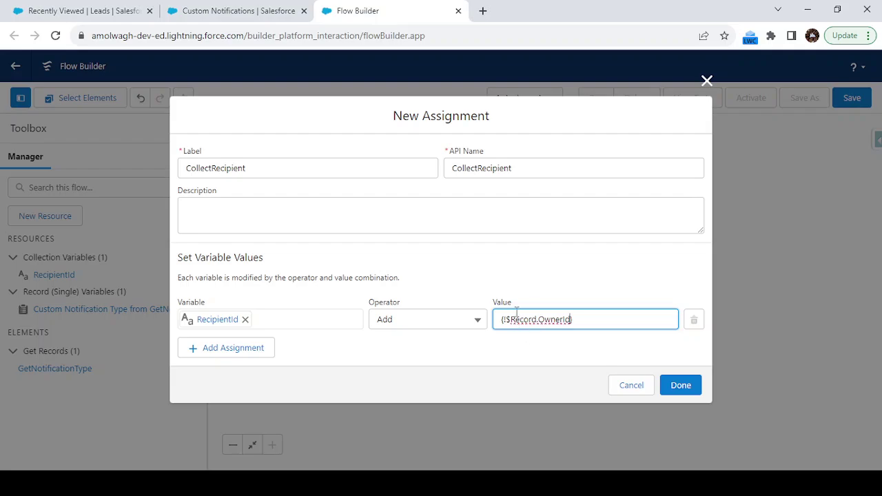
click(531, 296)
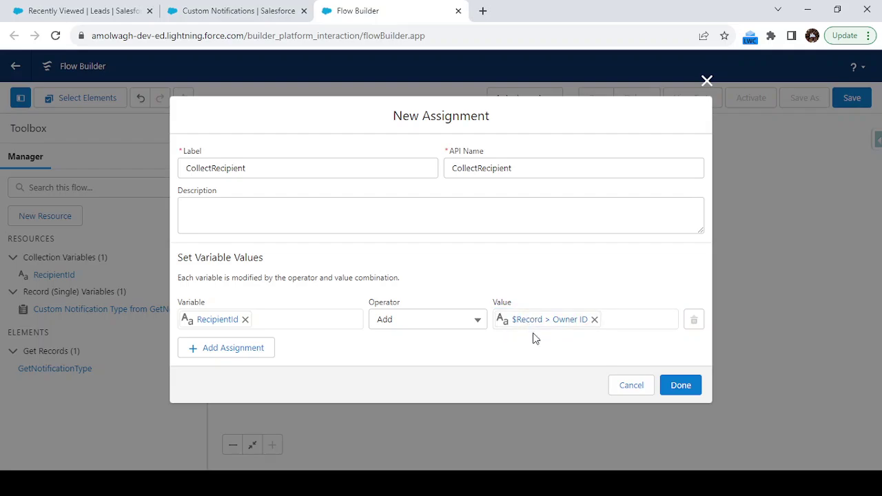
click(680, 385)
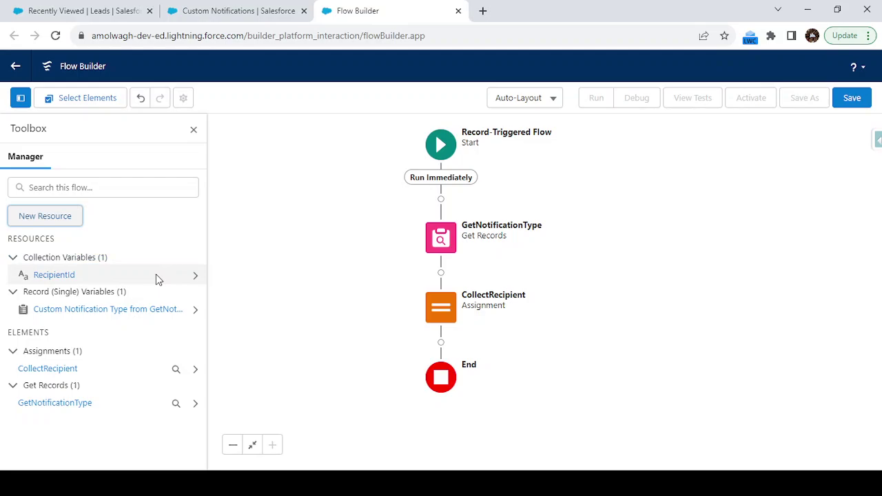
- Add a Send Custom Notification action after CollectRecipient
click(441, 344)
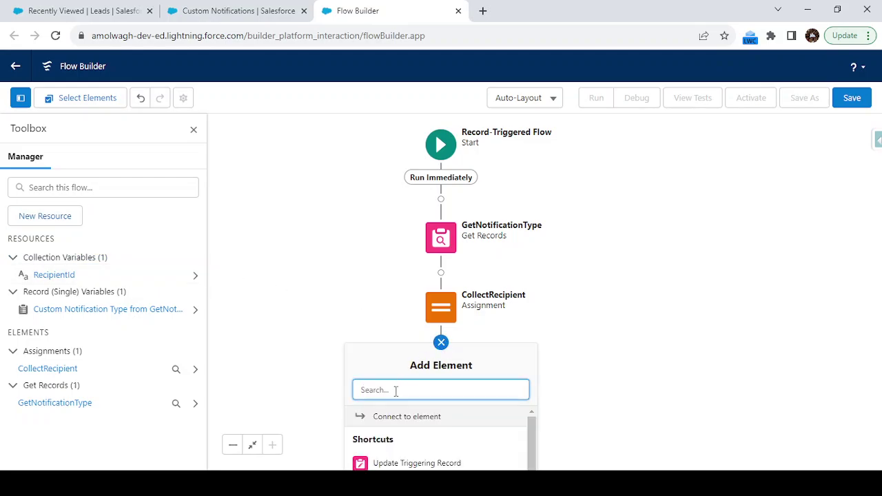
text(Ac)
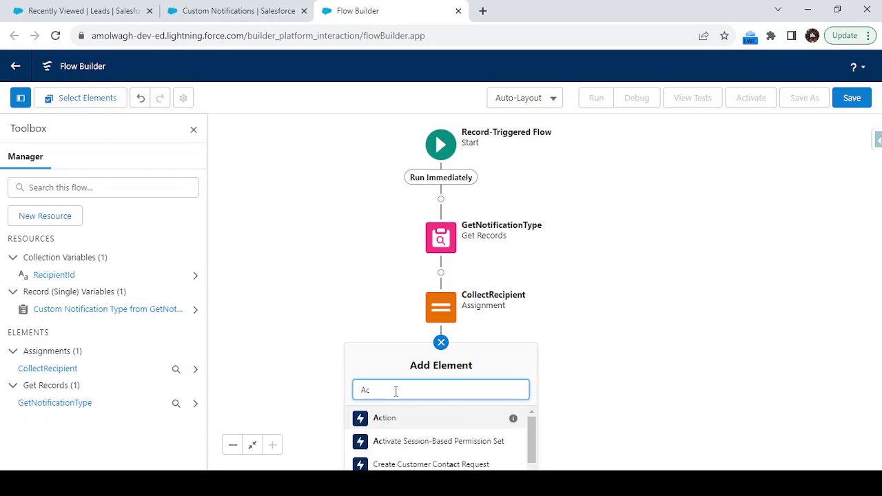
click(397, 419)
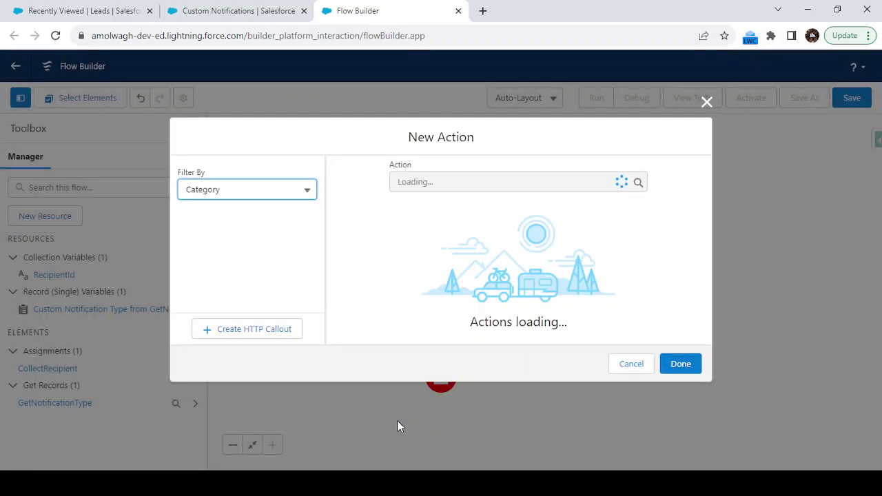
click(496, 147)
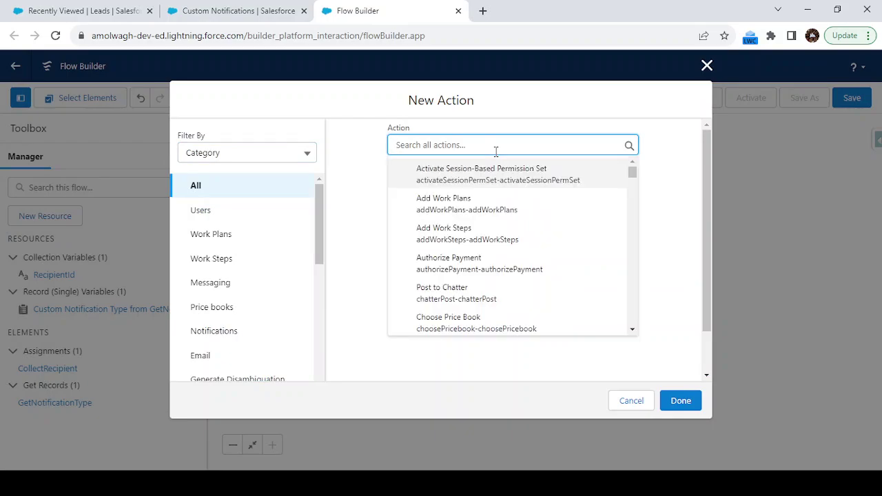
text(custo)
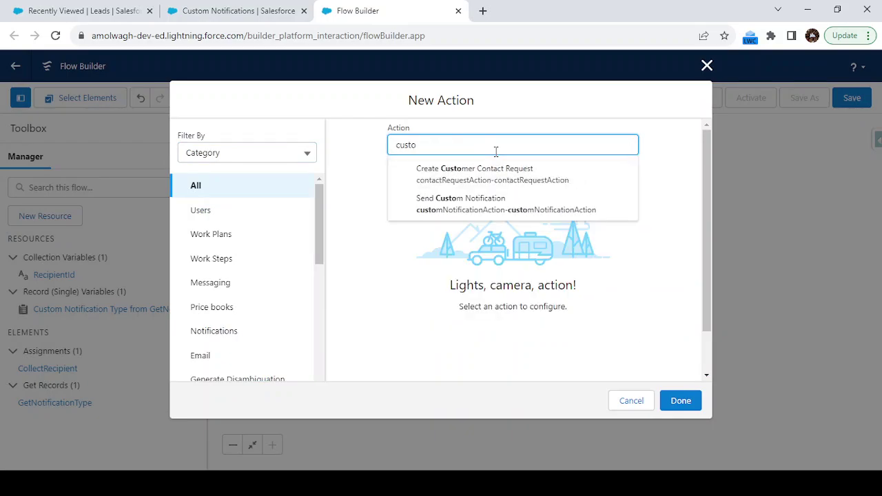
click(494, 201)
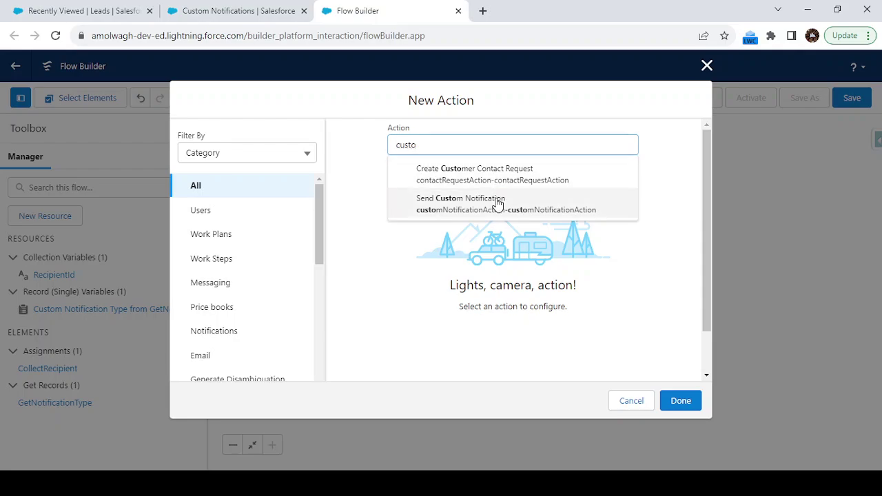
- Label the action SendNotificationLeadOwner so its API name fills in
click(418, 236)
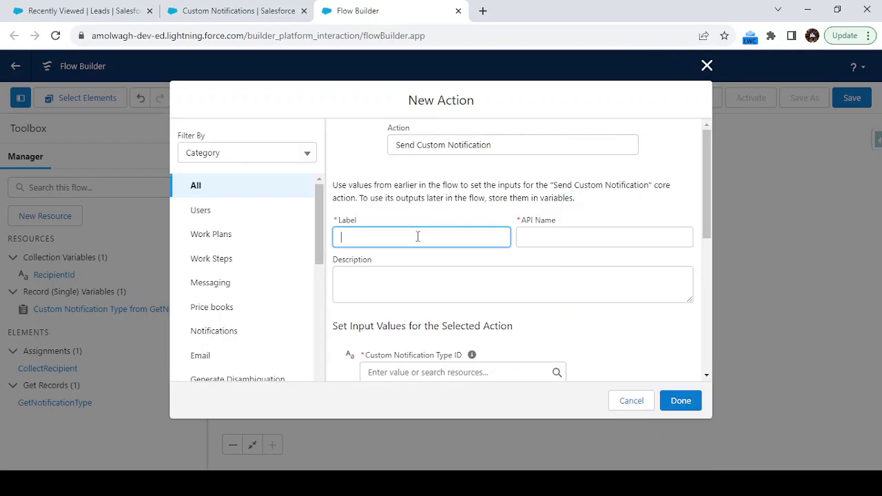
text(SendNotificationLead)
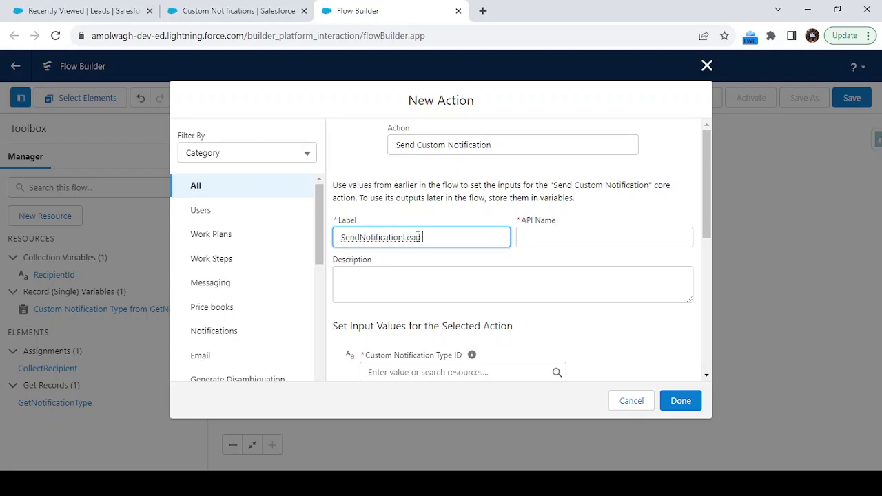
text(Owner)
key(Tab)
scroll(459, 310, down, 3)
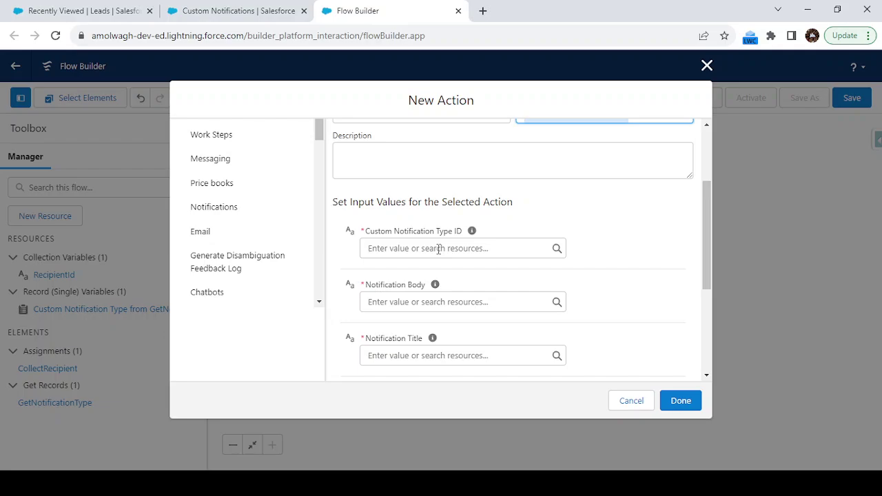
drag(363, 234, 470, 237)
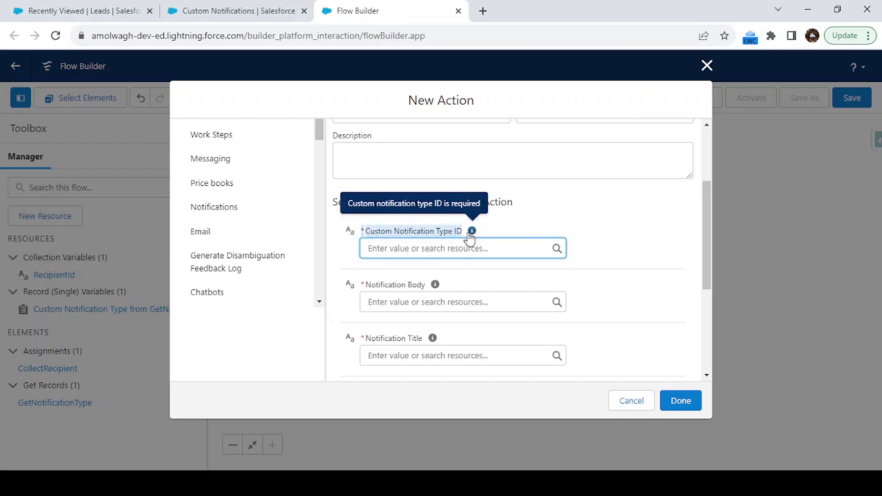
click(514, 216)
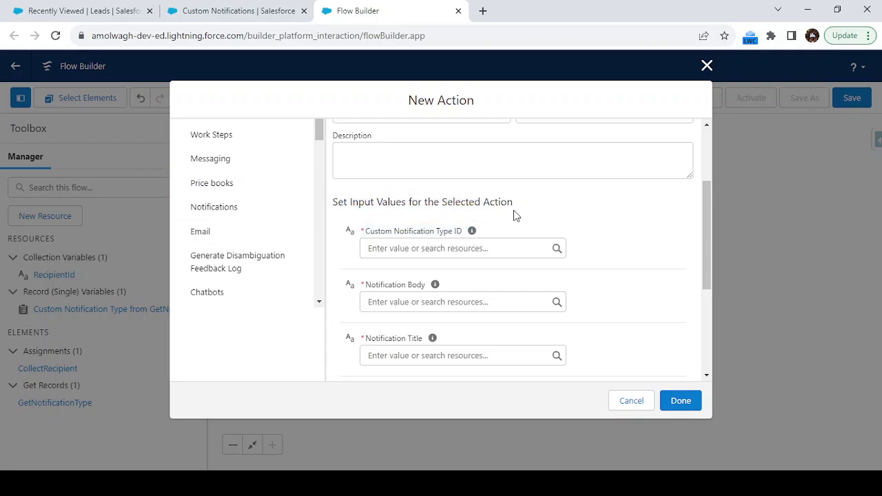
- Set Custom Notification Type ID to {!GetNotificationType.Id}
click(394, 250)
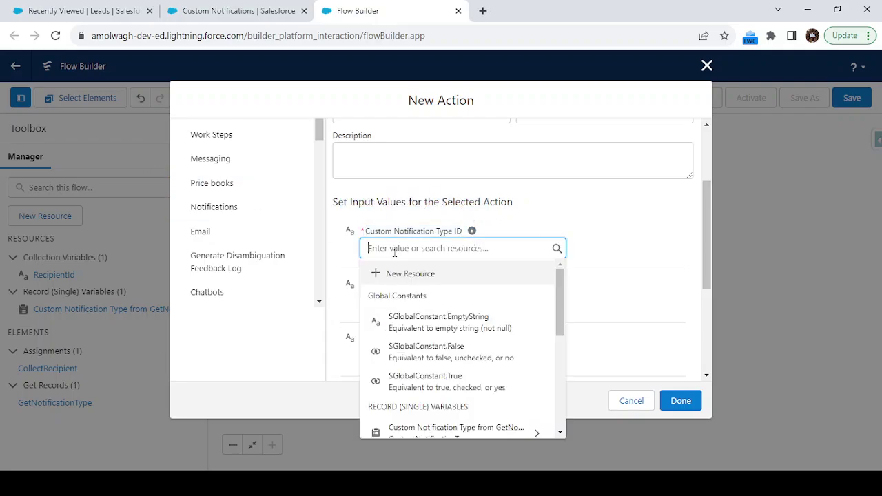
scroll(420, 316, down, 2)
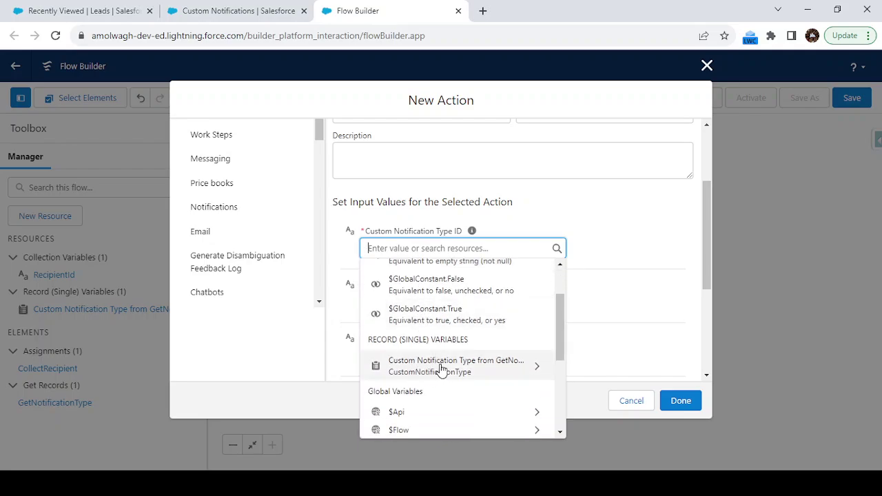
click(457, 368)
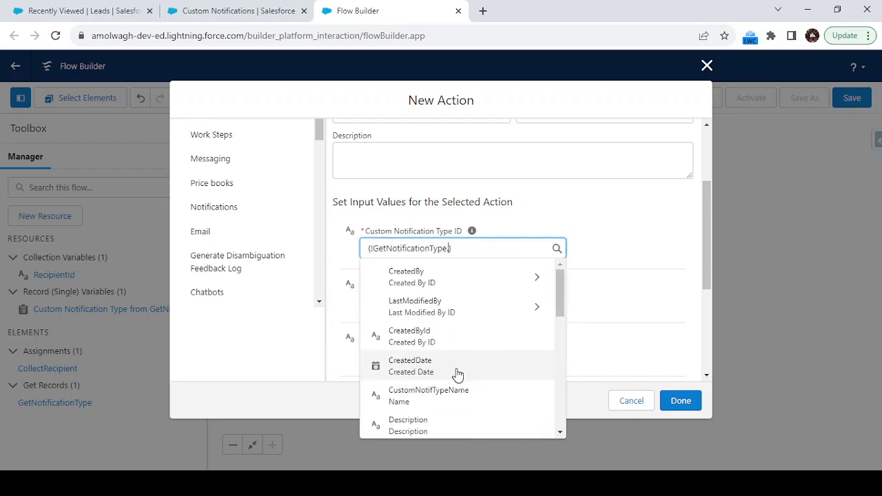
text(id)
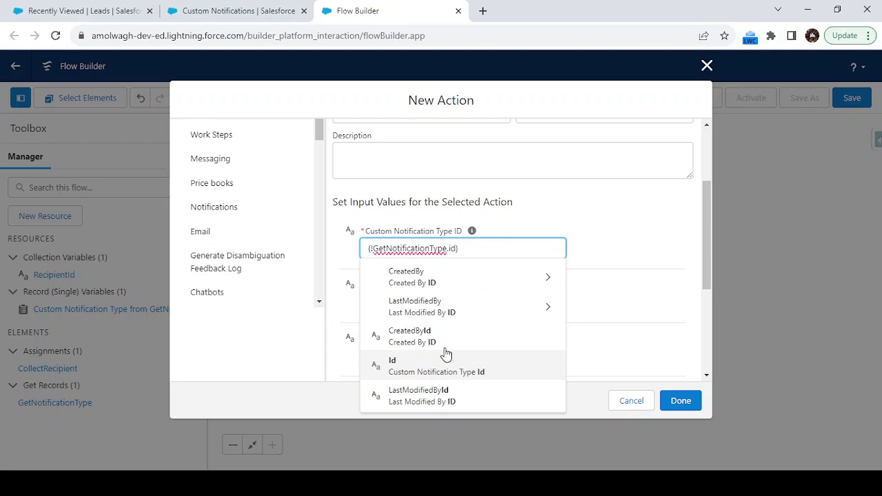
click(411, 362)
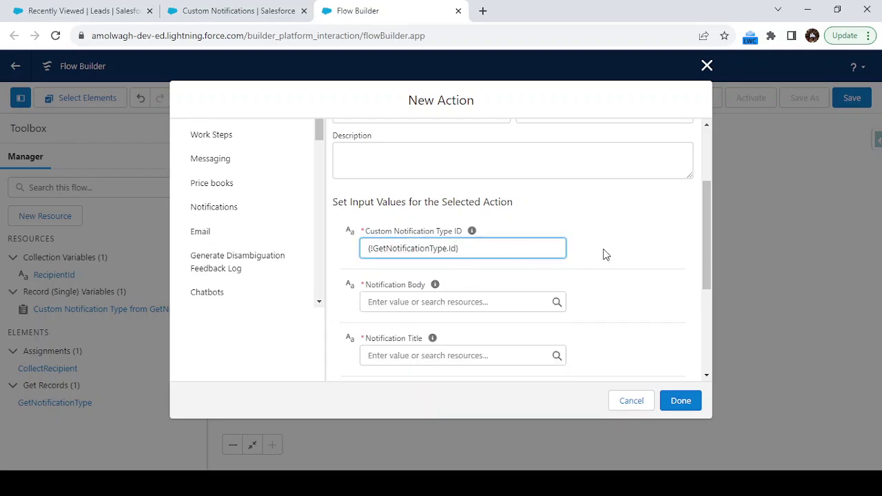
scroll(603, 255, down, 2)
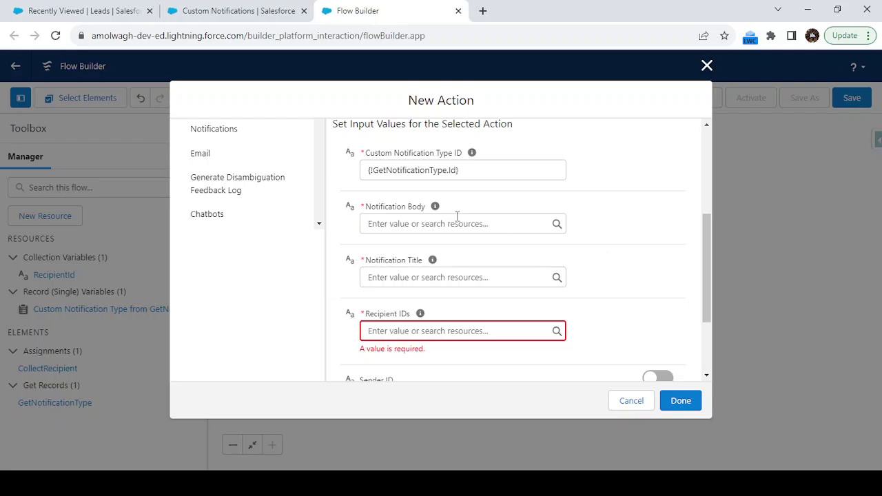
click(435, 223)
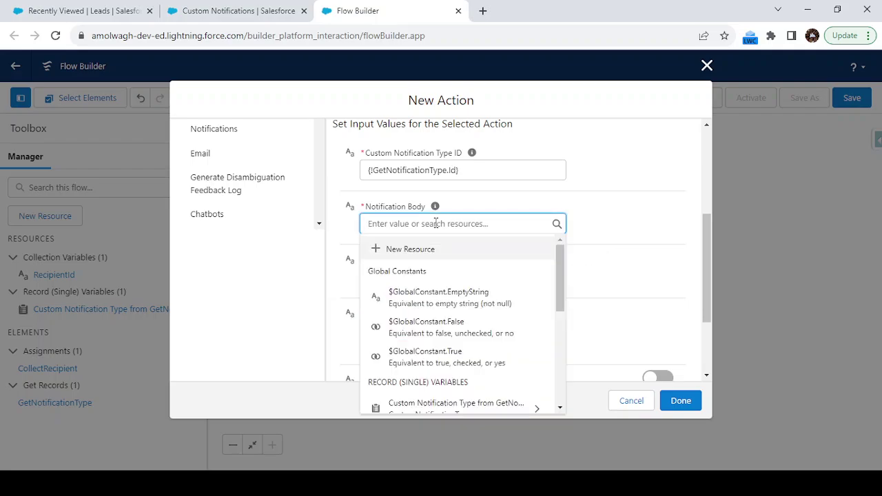
- Create a new Text variable resource named NotificationBody for the notification body
click(389, 250)
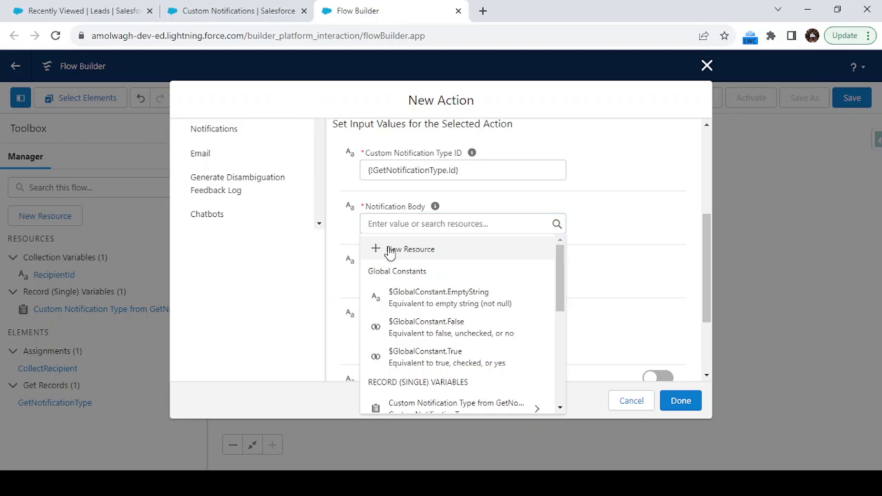
click(271, 208)
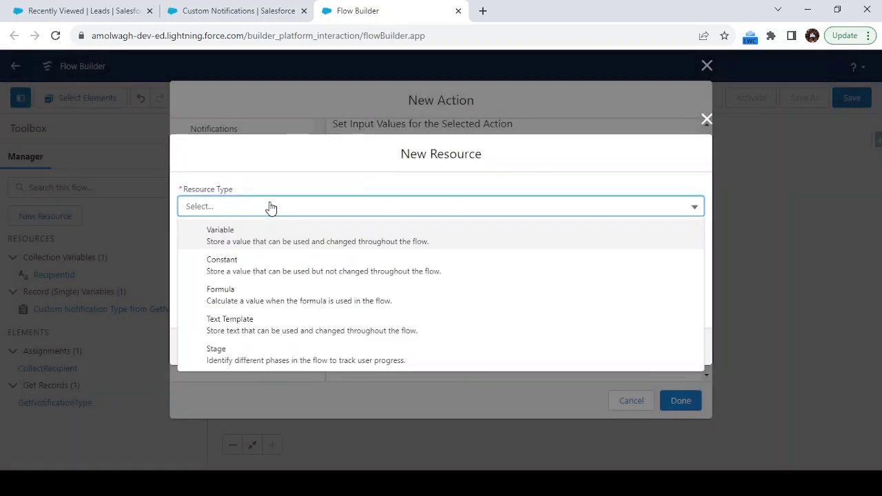
click(255, 240)
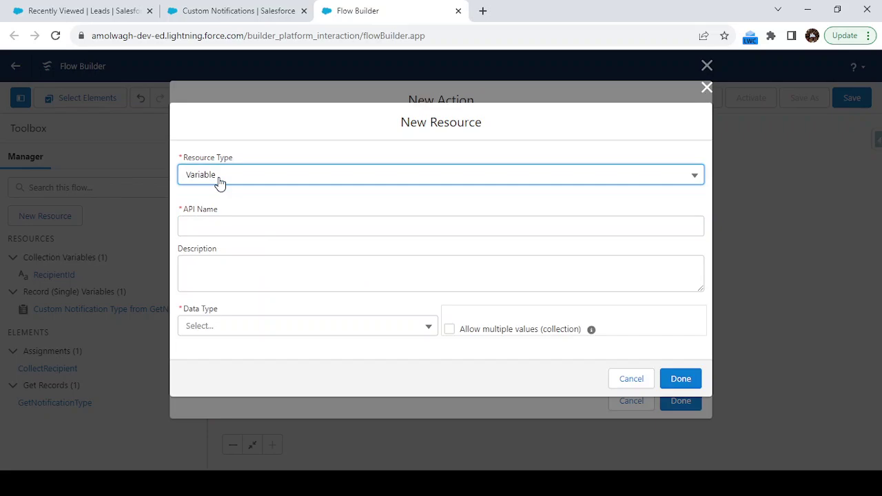
click(218, 218)
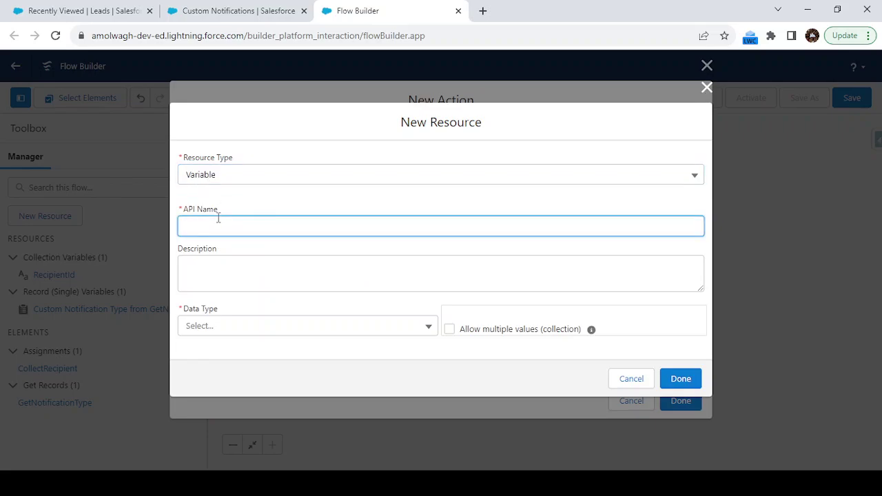
text(NotificationBody)
key(Tab)
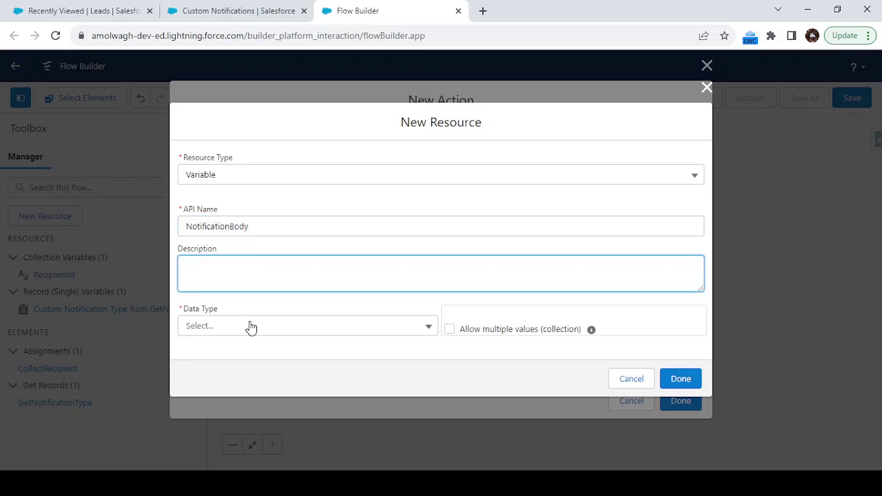
click(251, 327)
click(229, 158)
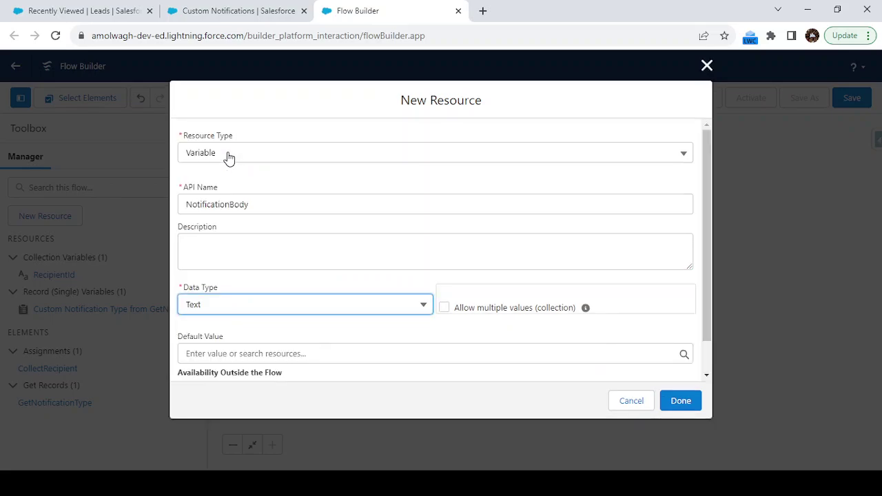
scroll(321, 280, down, 1)
- Give NotificationBody the default 'Lead got Assigned to you, Click on this notification to view the lead.', output-available, and save
click(290, 316)
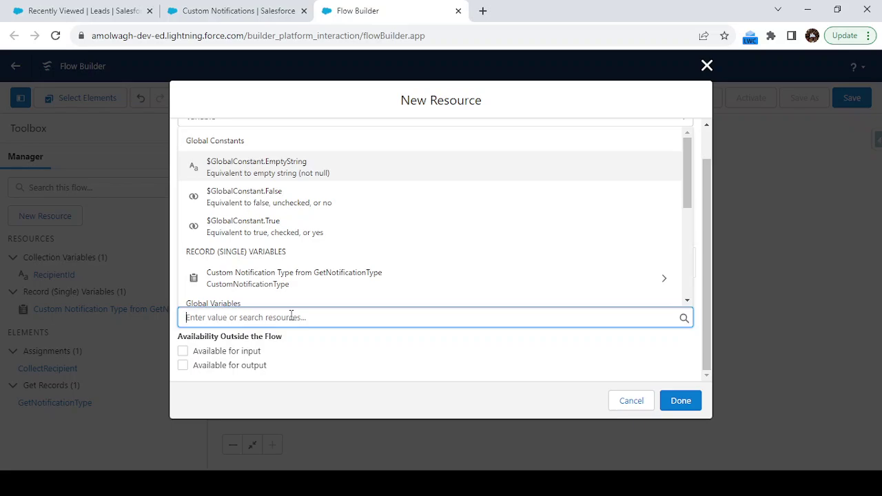
text(Lead )
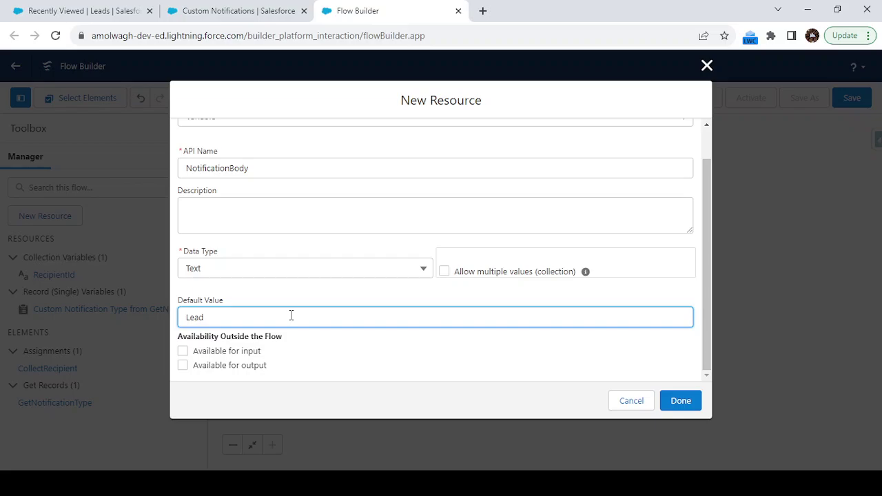
text(got Assigned to)
text(you, Ch)
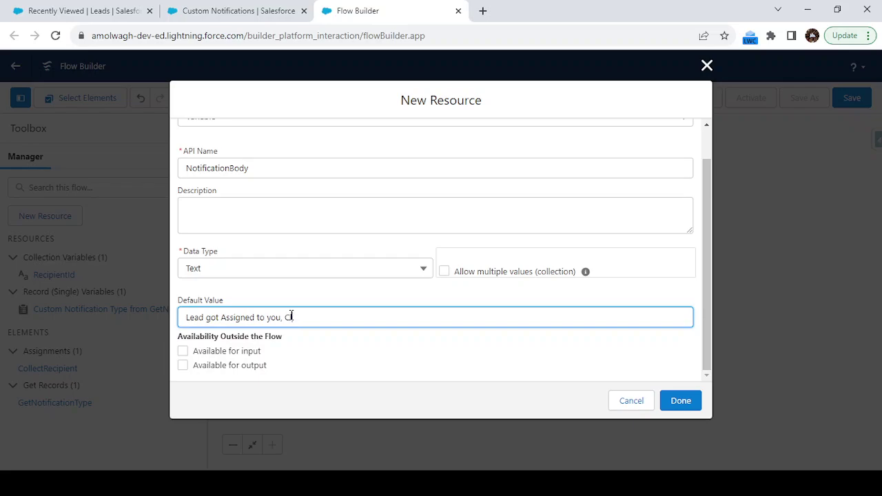
text( on)
key(BackSpace)
key(BackSpace)
key(BackSpace)
key(BackSpace)
key(BackSpace)
key(BackSpace)
key(BackSpace)
text(lick on this noittification )
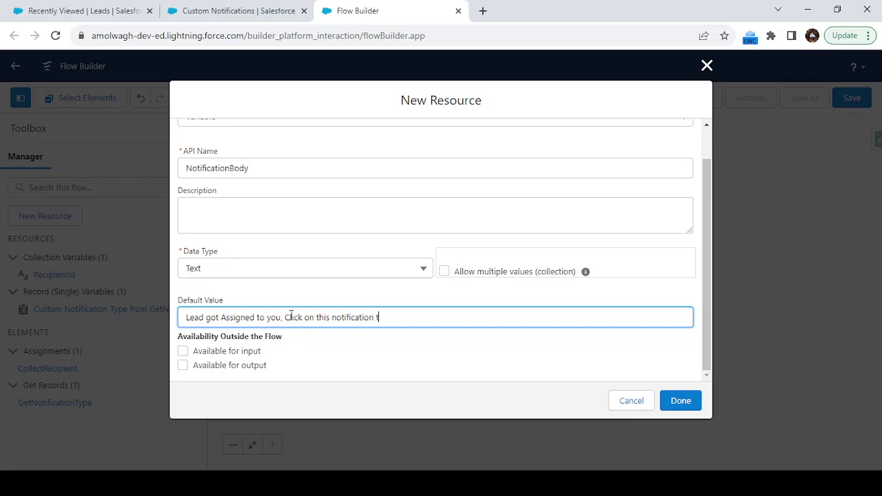
text(to view the lead.)
click(350, 353)
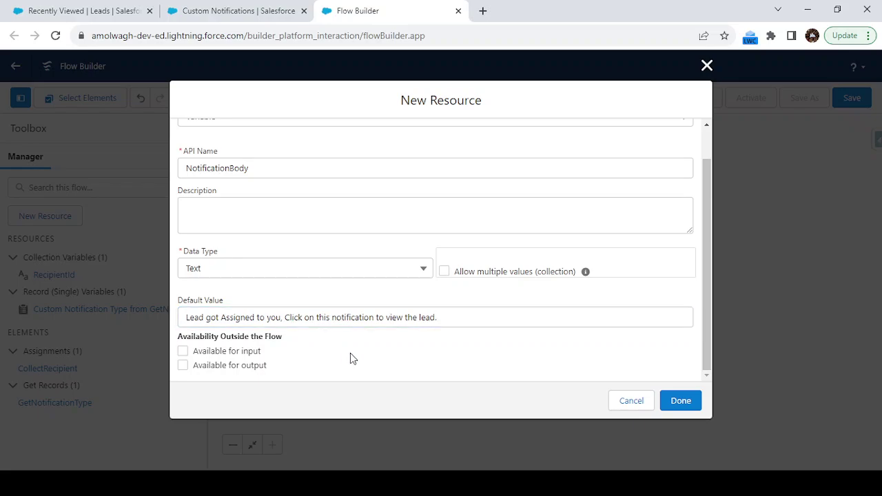
click(182, 365)
click(682, 406)
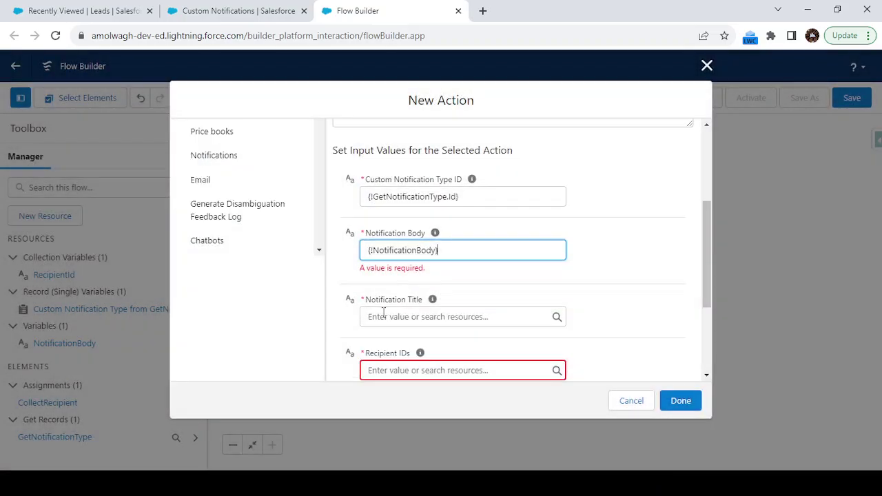
- Create a new Text variable NotificationTitle for the Notification Title input
click(596, 258)
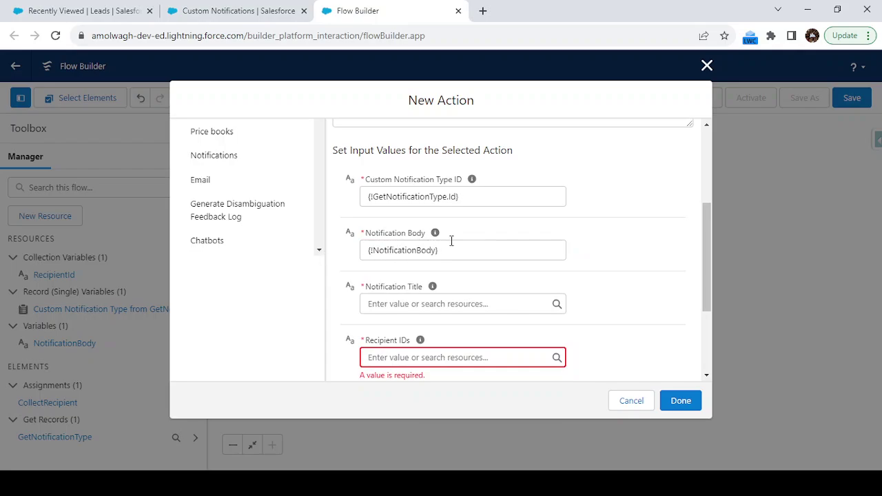
click(425, 304)
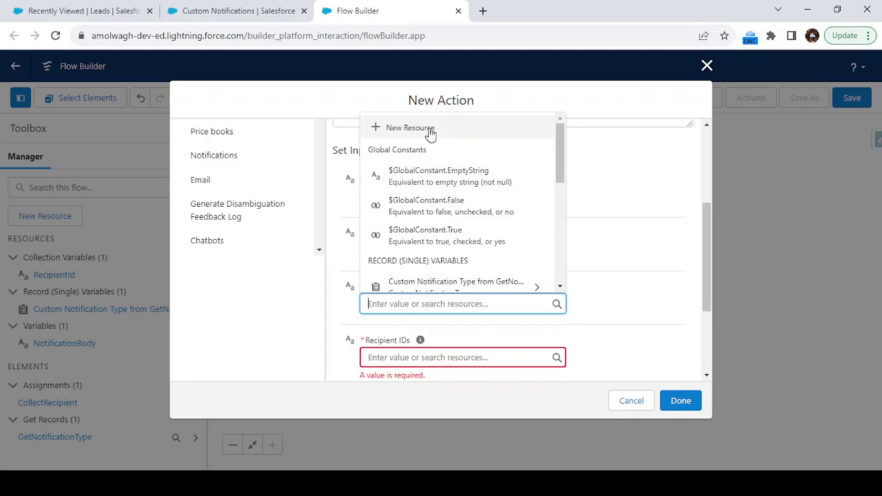
click(429, 130)
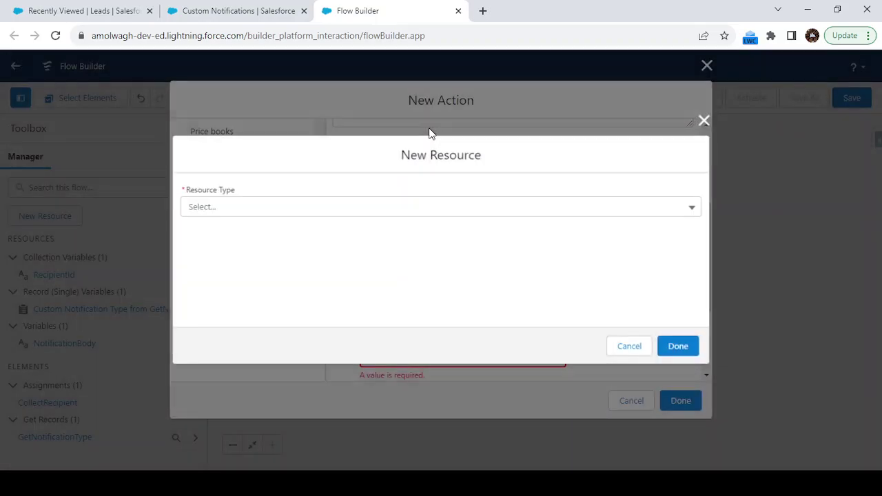
click(233, 215)
click(232, 239)
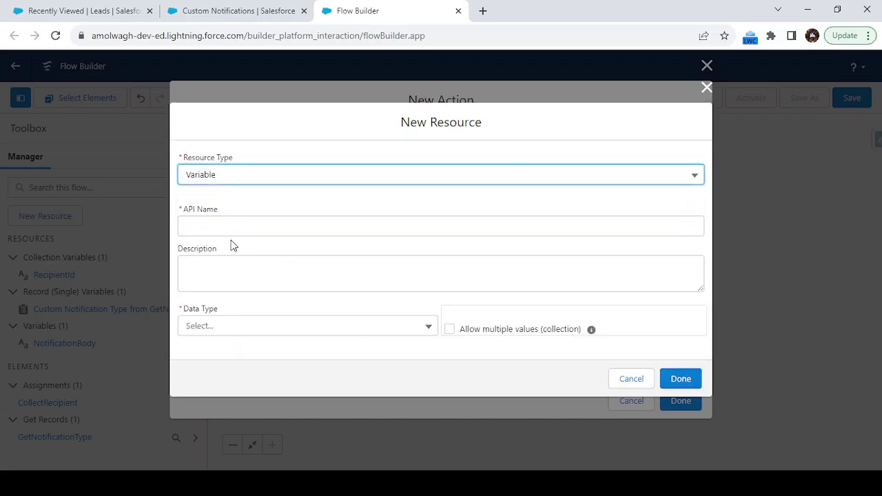
click(226, 226)
text(Noti)
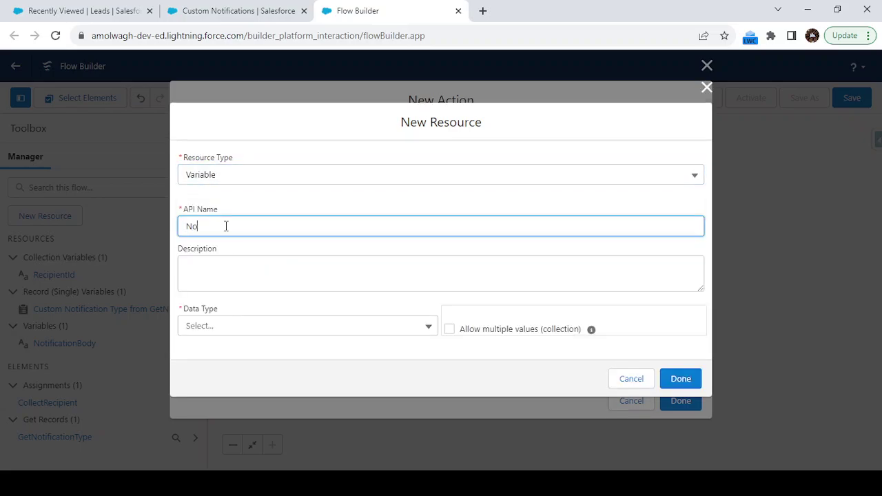
text(ificationTitle)
key(Tab)
click(241, 325)
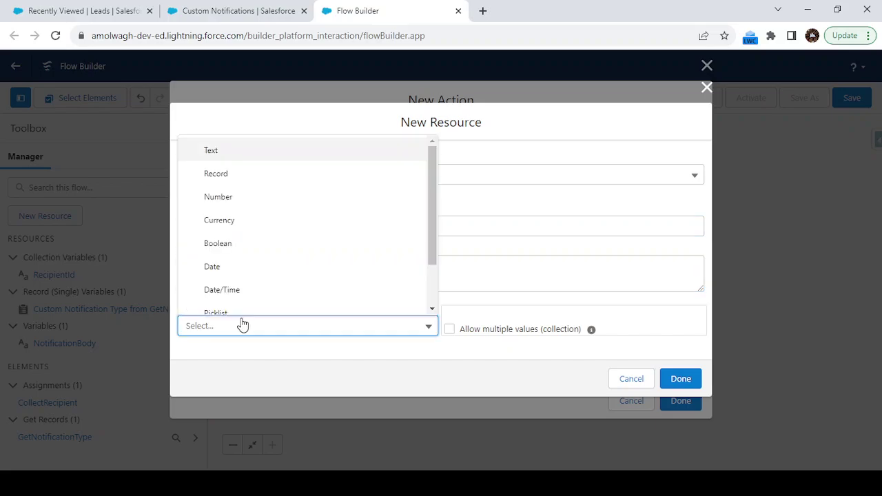
click(236, 160)
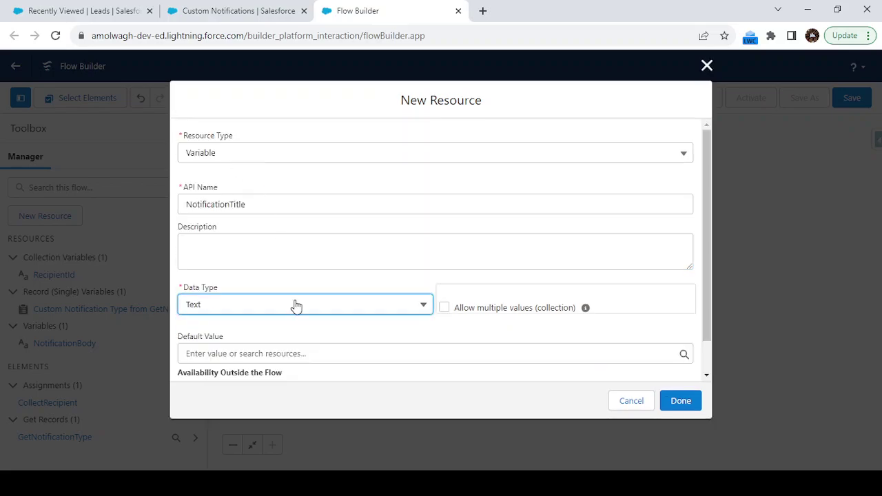
- Default NotificationTitle to 'New Lead got Assigned.', make it available for output, and save
scroll(293, 305, down, 1)
click(278, 312)
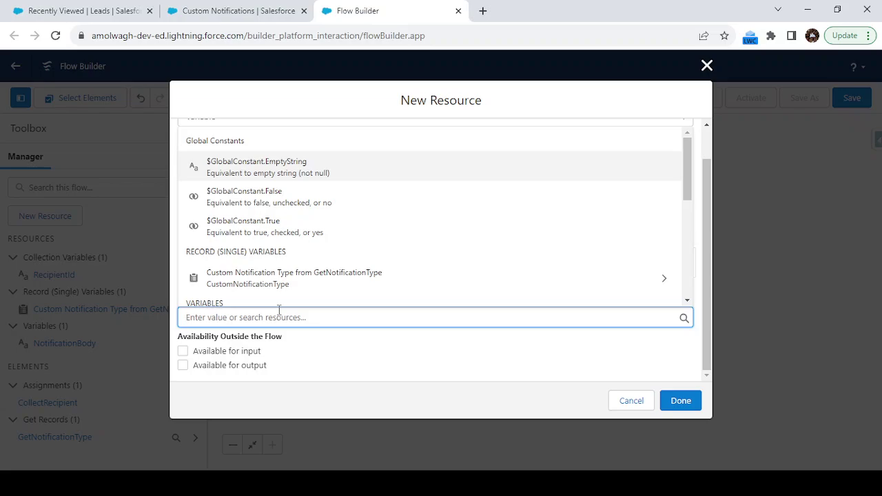
text(New Lead )
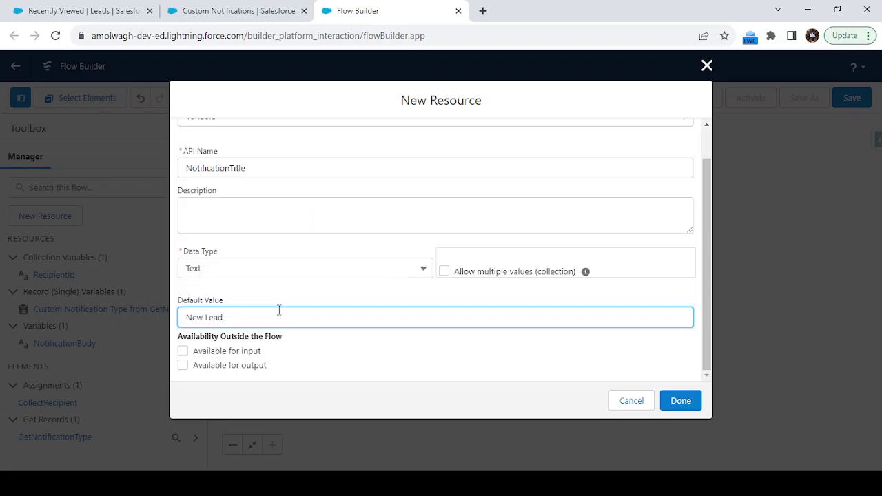
text(got Assigned.)
click(184, 365)
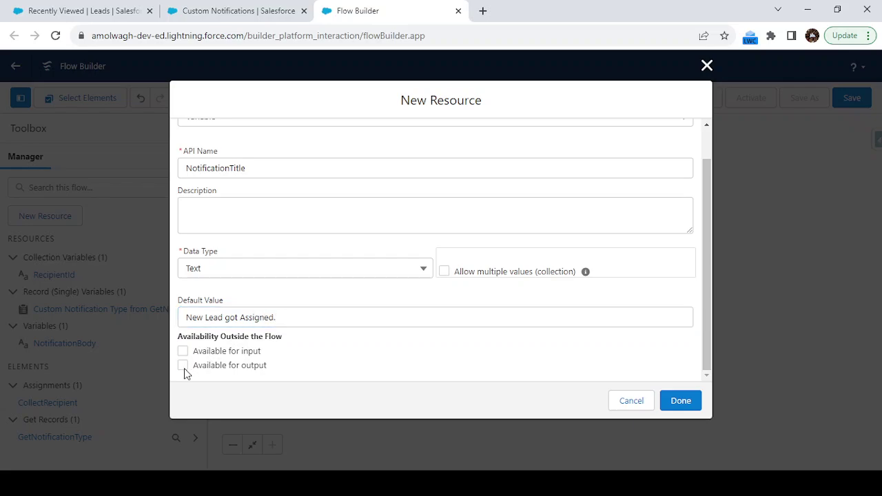
click(671, 411)
scroll(436, 336, down, 1)
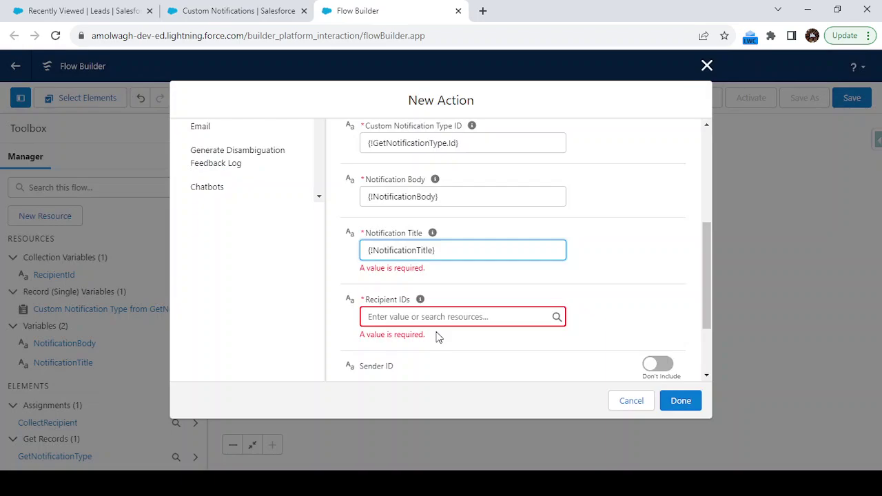
- Set the Recipient IDs input to the RecipientId collection variable
click(627, 249)
scroll(547, 183, up, 1)
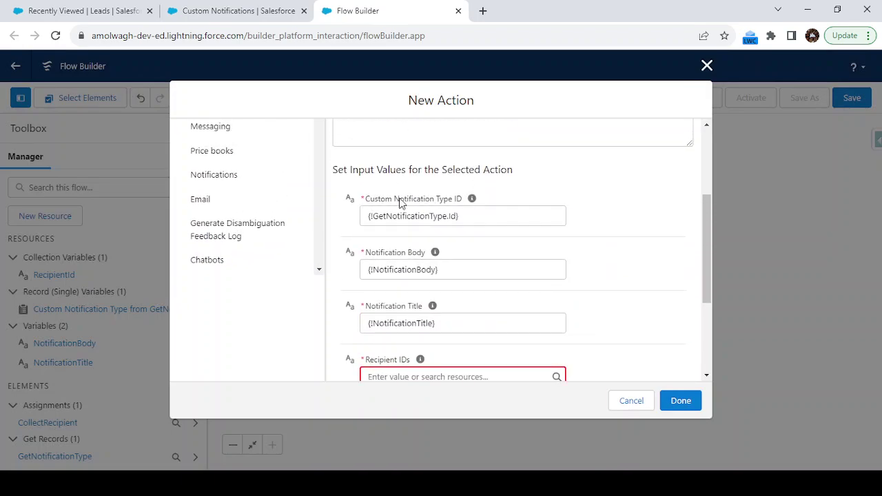
scroll(407, 258, down, 1)
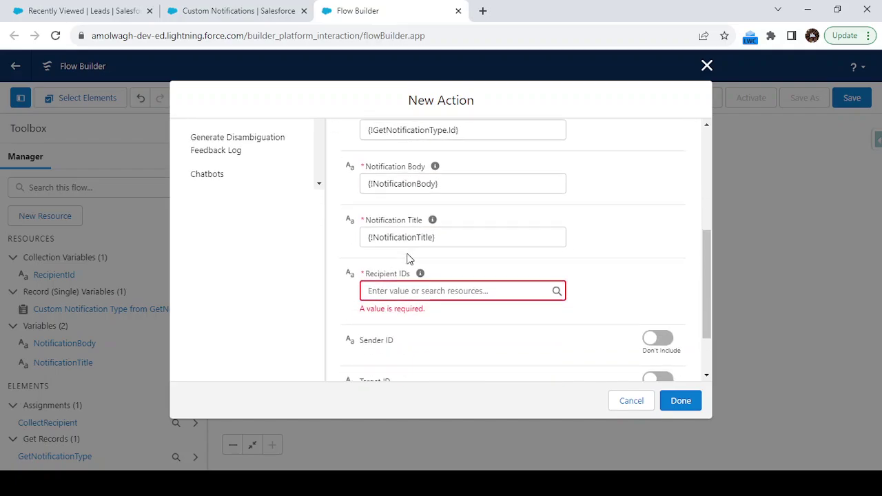
click(407, 289)
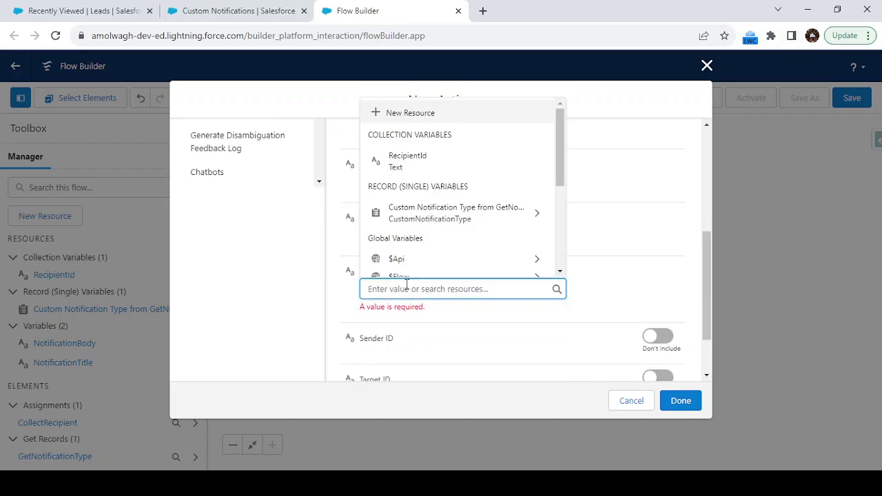
click(426, 165)
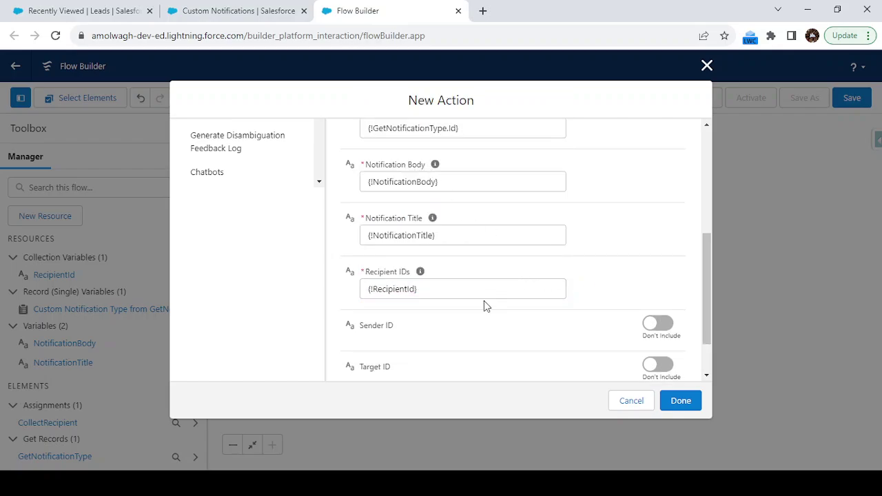
scroll(483, 303, down, 1)
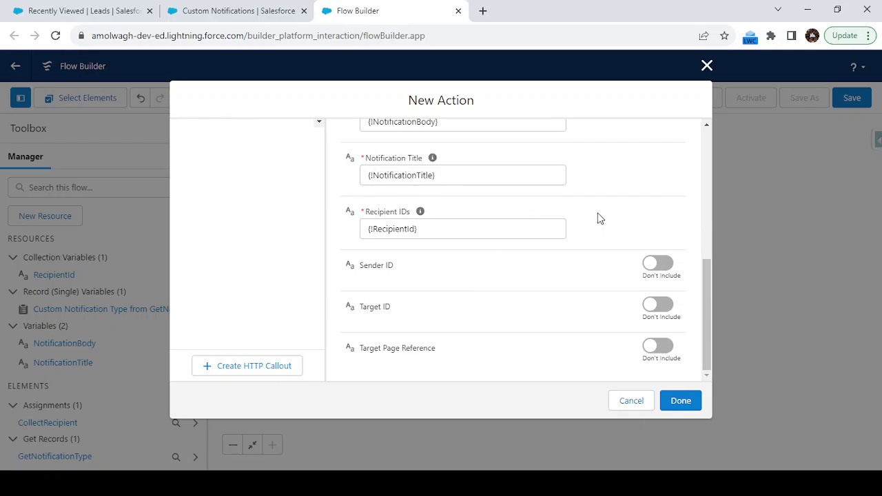
scroll(595, 218, up, 1)
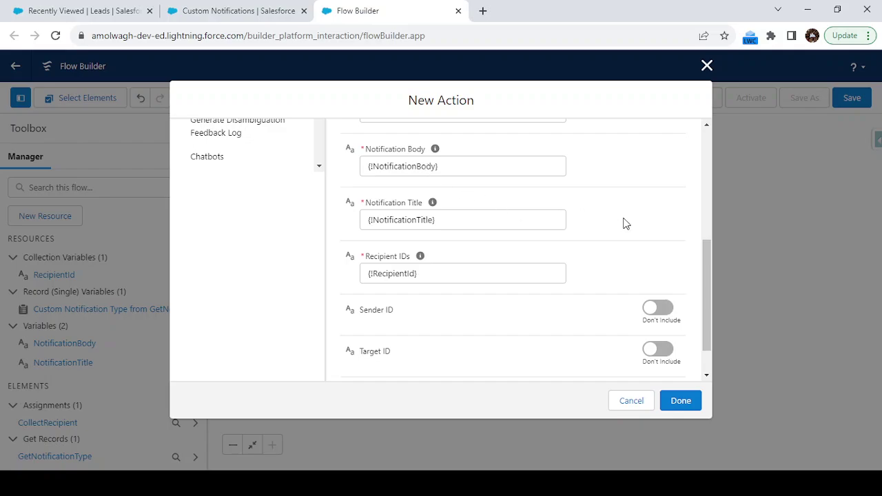
scroll(625, 223, down, 1)
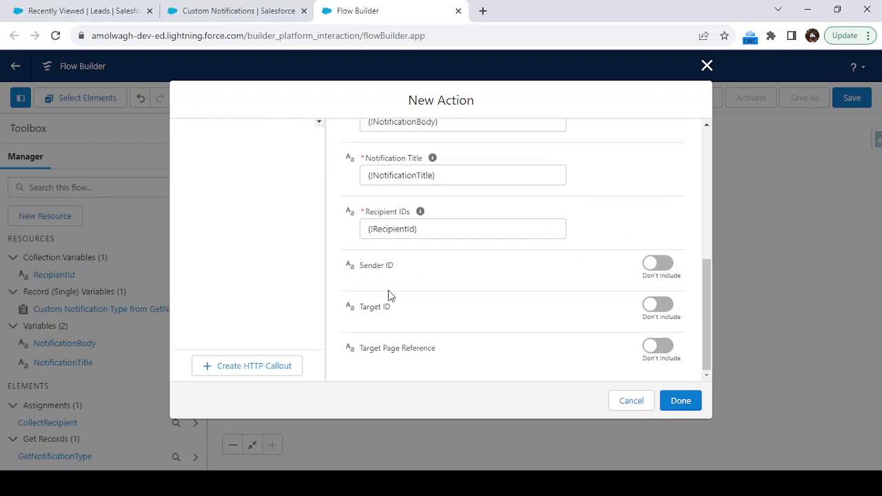
- Include a Target ID of {!$Record.Id} and add the SendNotificationLeadOwner action
click(655, 307)
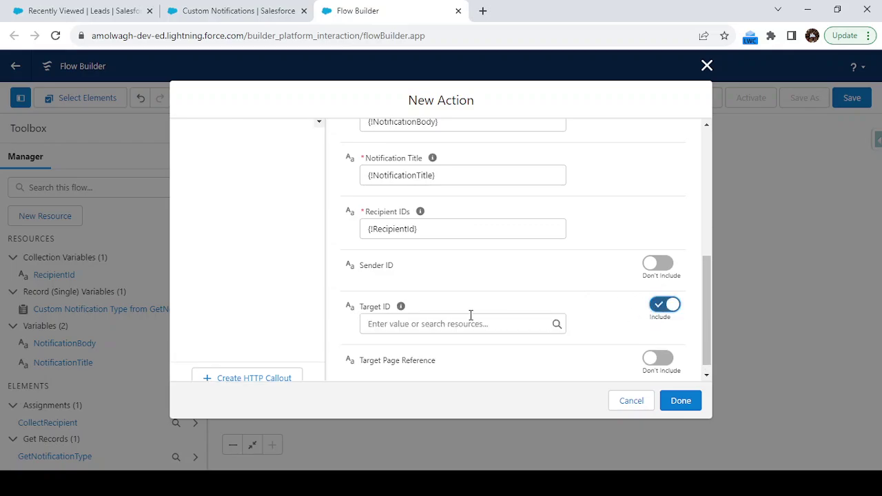
click(412, 323)
text(lead)
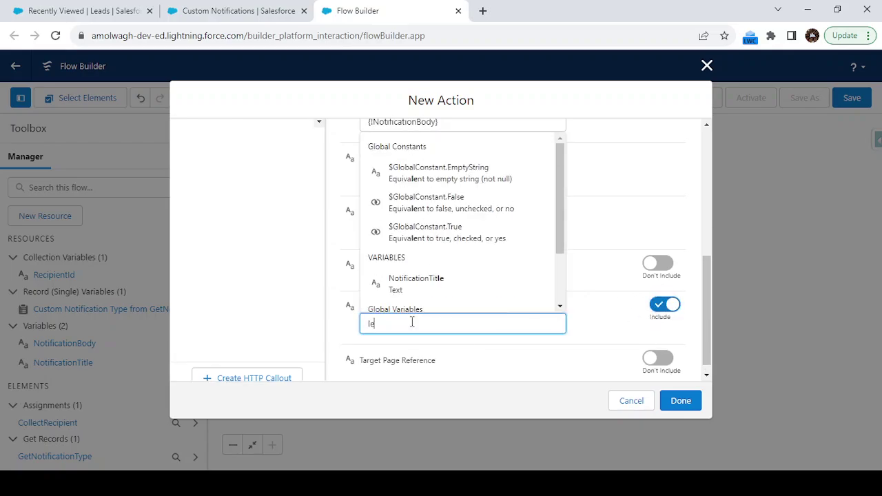
click(436, 299)
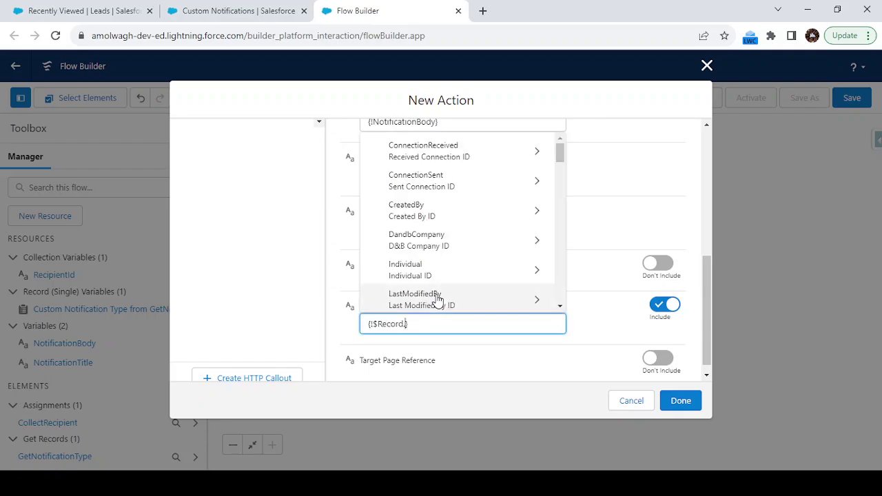
text(id)
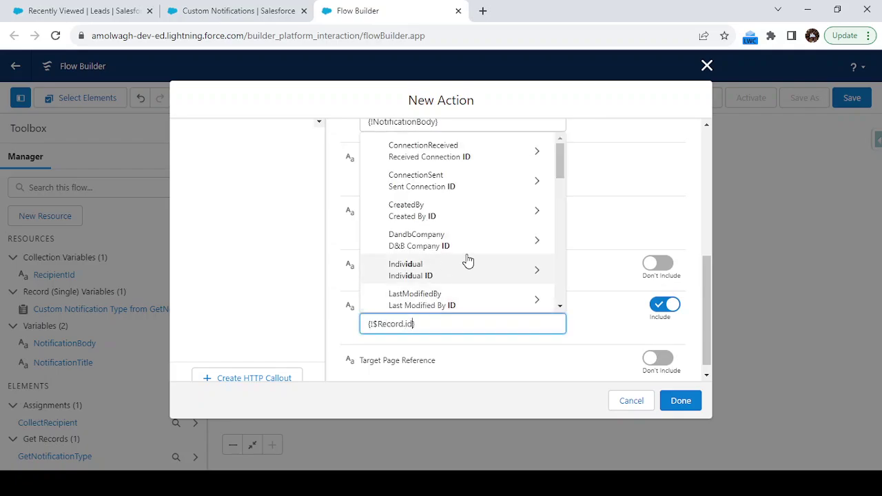
scroll(467, 259, down, 5)
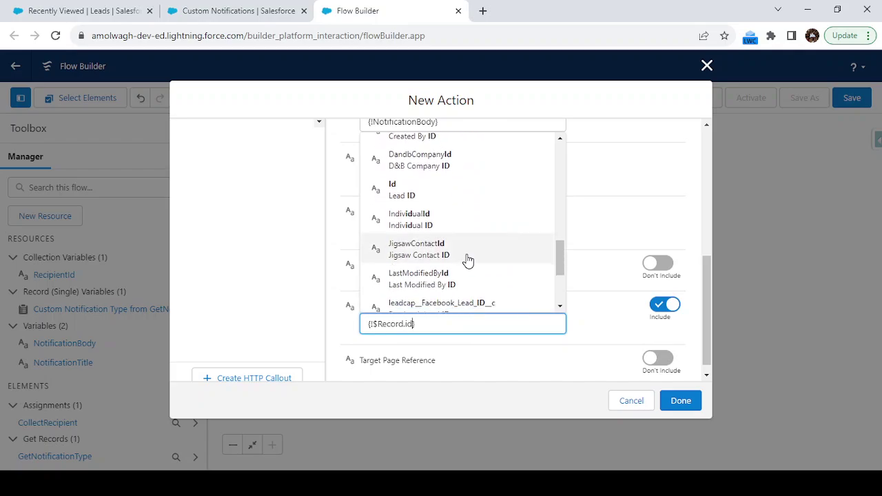
click(446, 190)
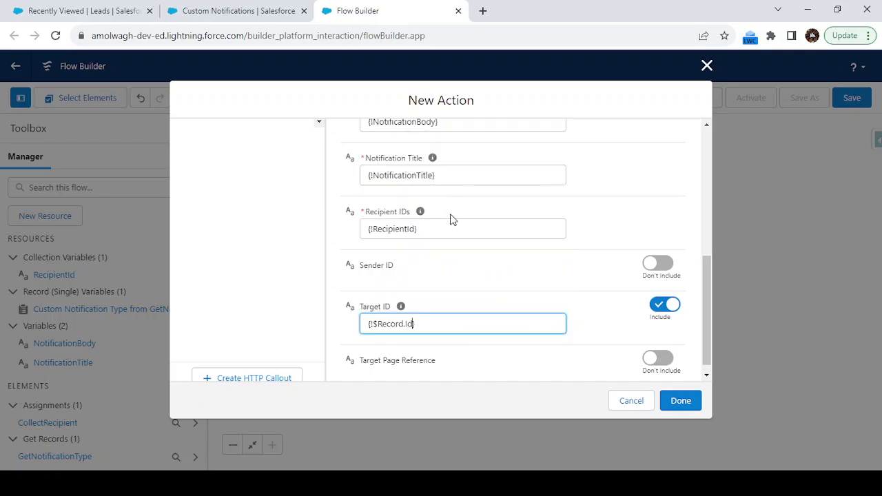
scroll(557, 296, down, 1)
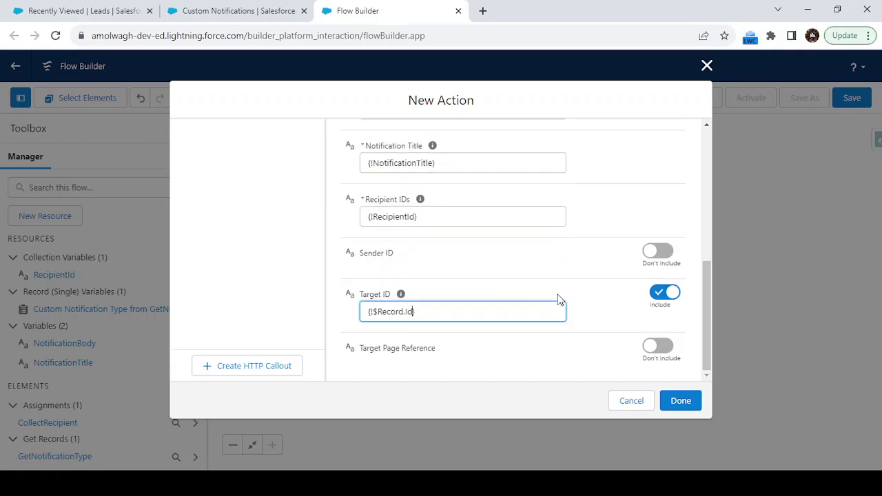
click(682, 402)
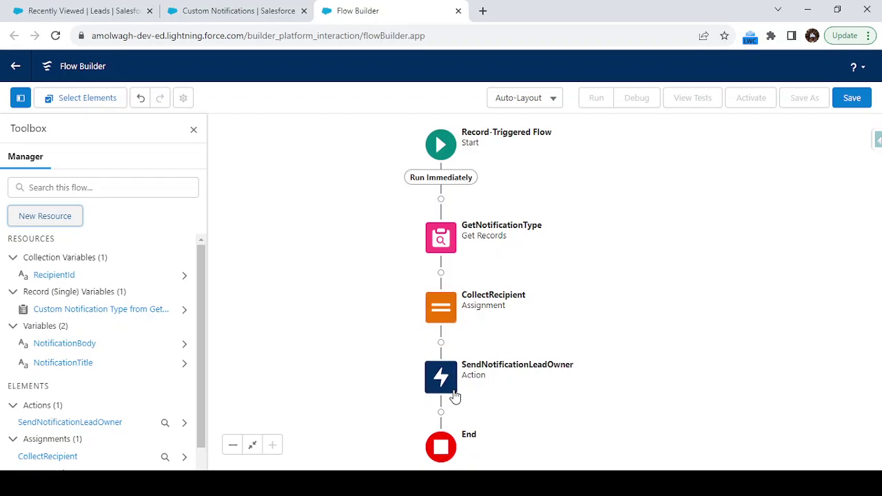
- Save the flow as 'Lead Assignment Notification' with API name Lead_Assignment_Notification
click(853, 99)
click(369, 213)
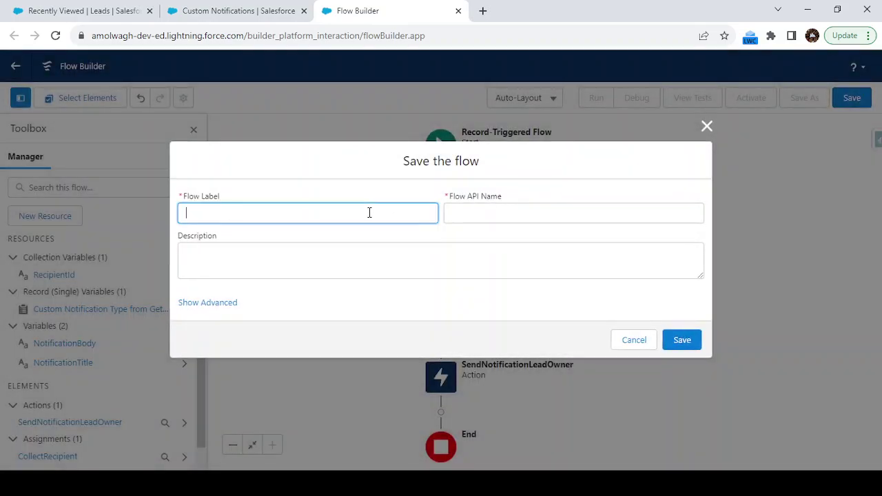
text(Lead Assignment Notification)
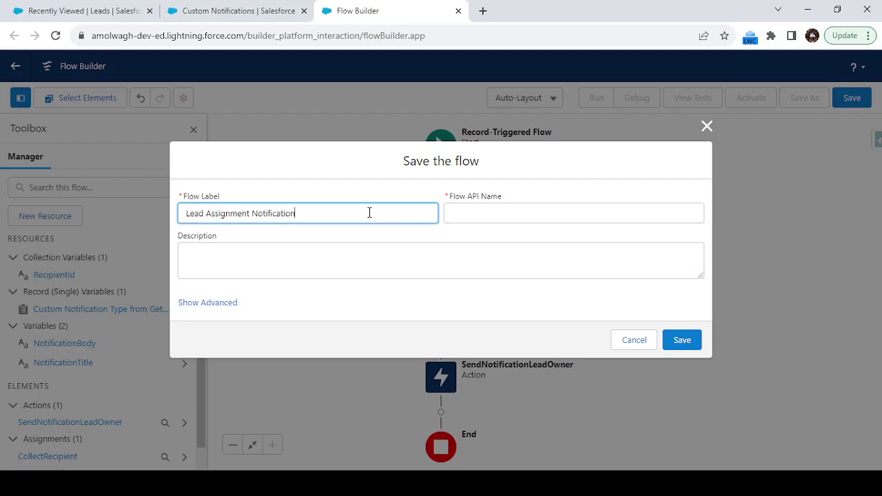
key(Tab)
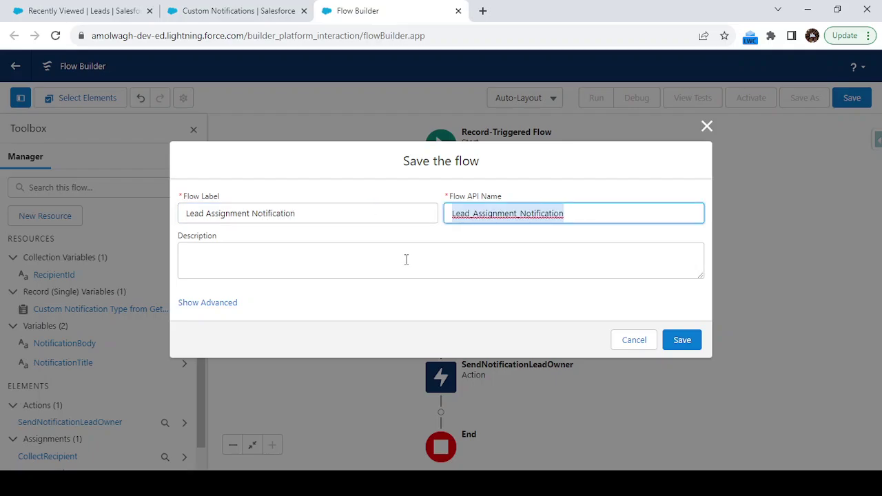
click(680, 340)
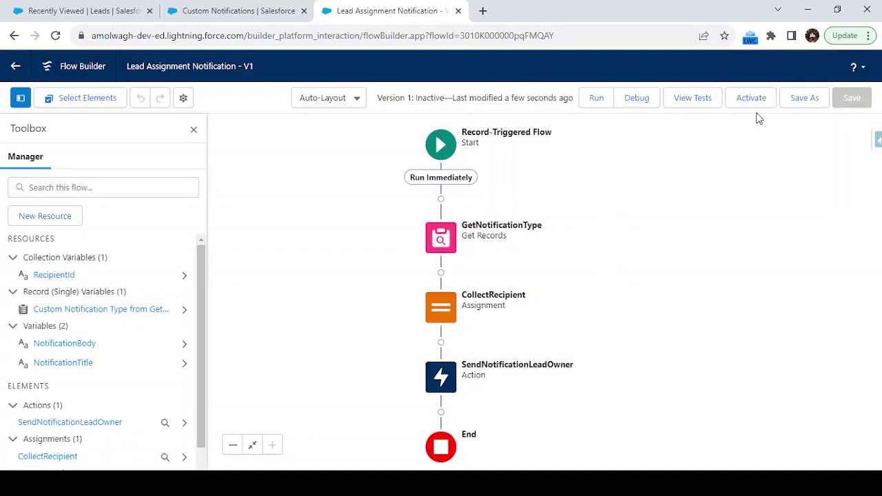
- Activate the flow as Version 1 and return to the Recently Viewed Leads tab
click(758, 98)
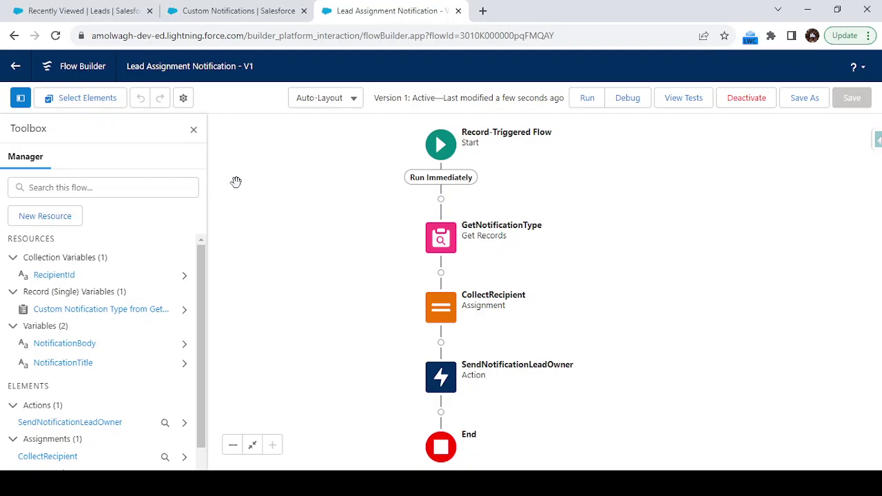
click(58, 16)
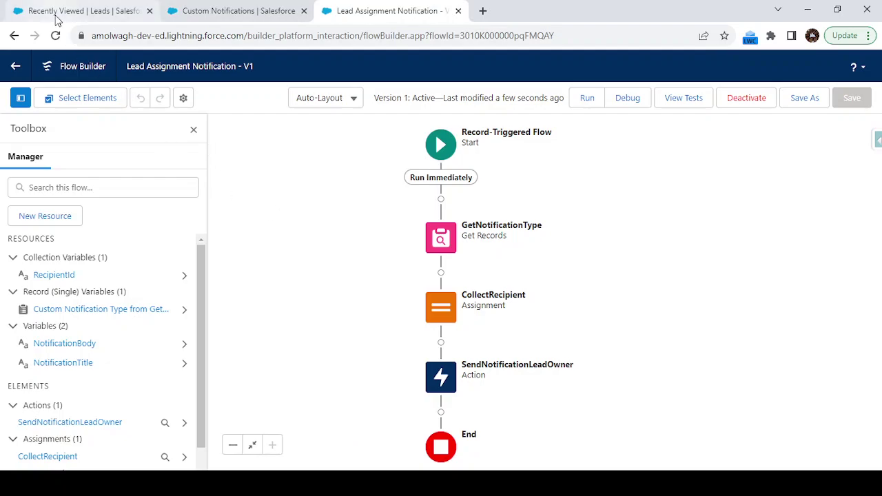
- Start a new Direct Lead and enter the lead's first and last name
click(259, 100)
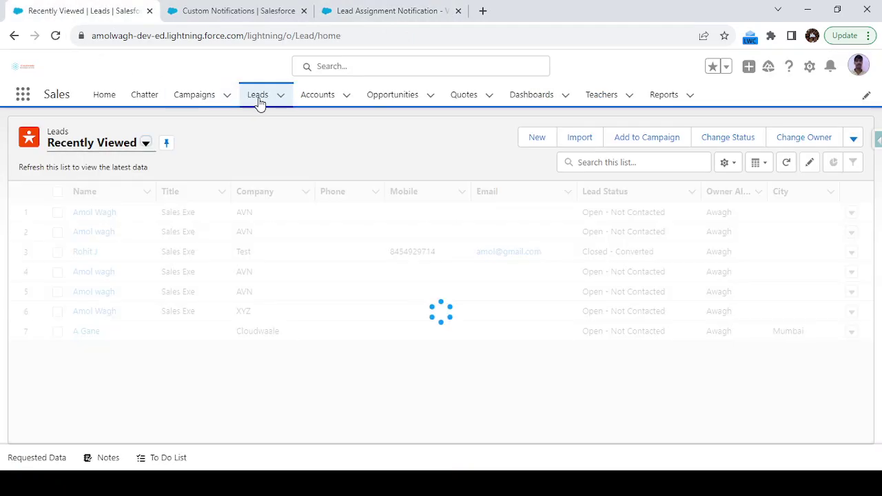
click(546, 144)
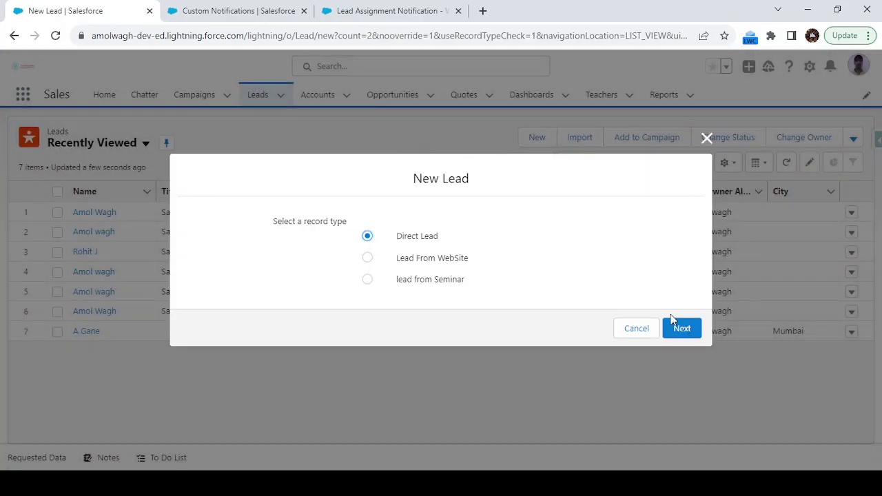
click(682, 330)
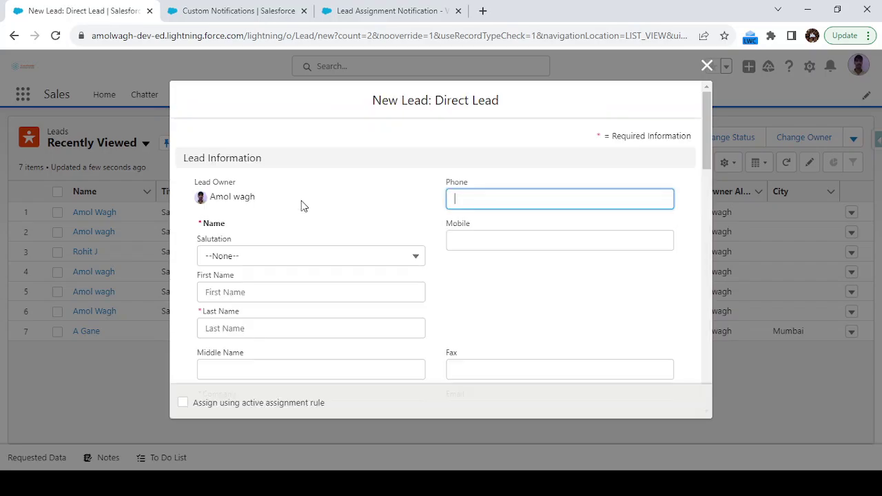
click(240, 292)
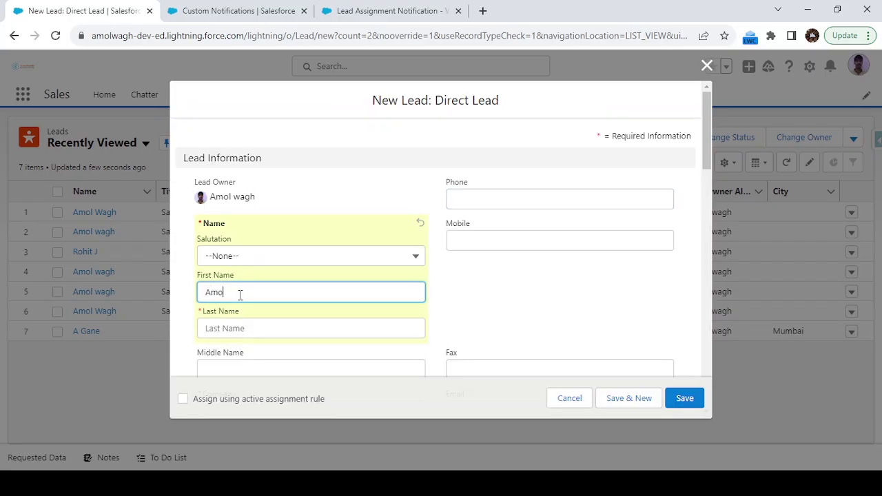
key(Tab)
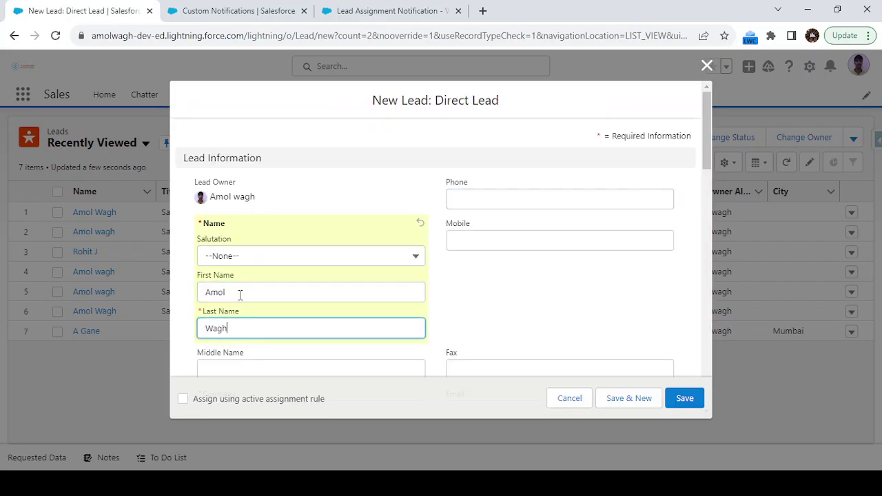
key(Tab)
- Set the lead's company to Cloudwaale, replacing the mistaken entry
scroll(315, 326, down, 2)
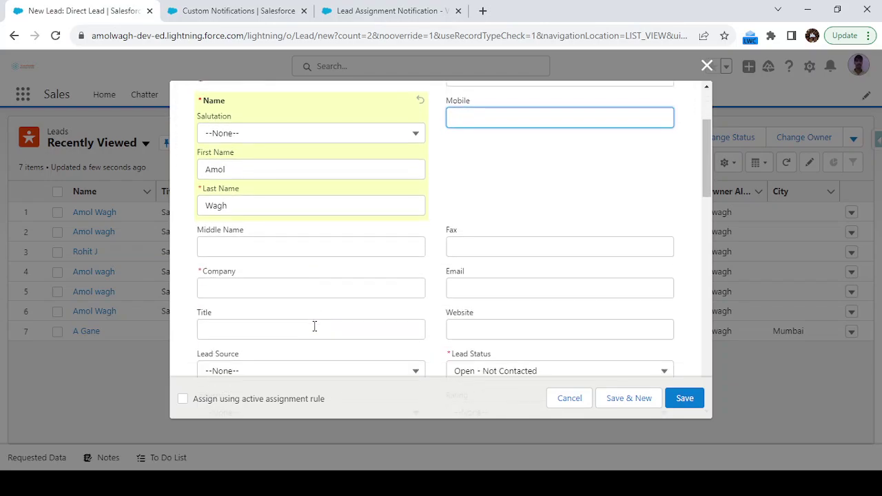
click(278, 291)
text(AVN)
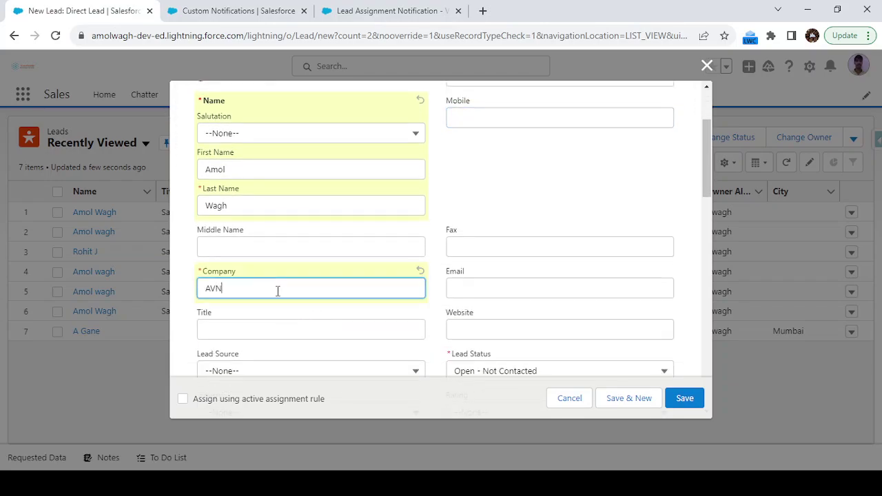
key(Tab)
click(274, 292)
key(BackSpace)
text(Cloudwaale)
click(527, 193)
- Check the current user is the lead owner and save the new lead
scroll(527, 192, down, 6)
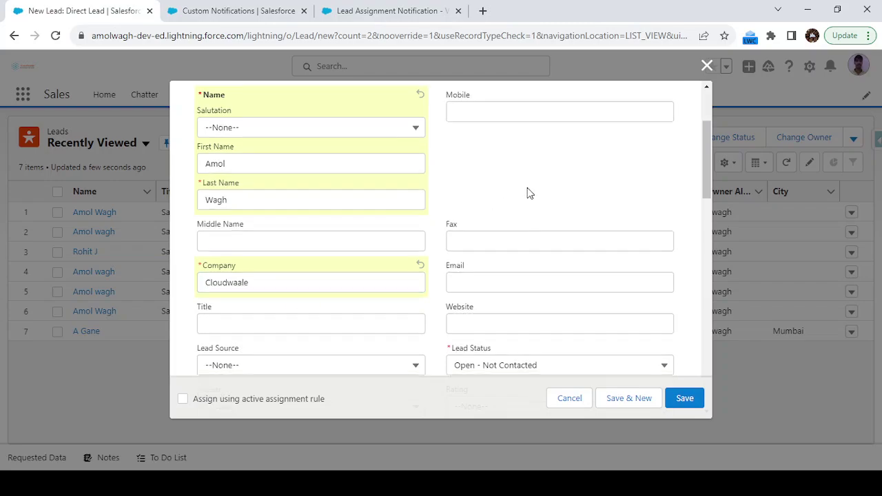
scroll(527, 193, down, 4)
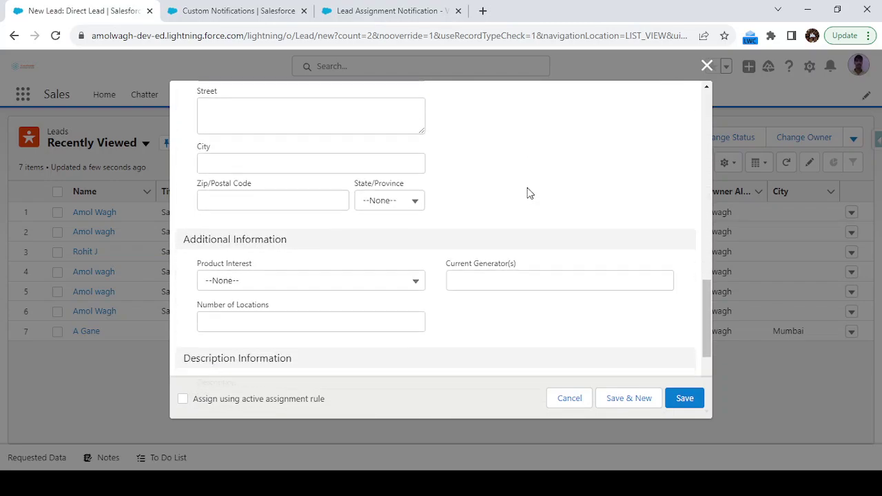
scroll(527, 193, up, 8)
scroll(527, 193, up, 2)
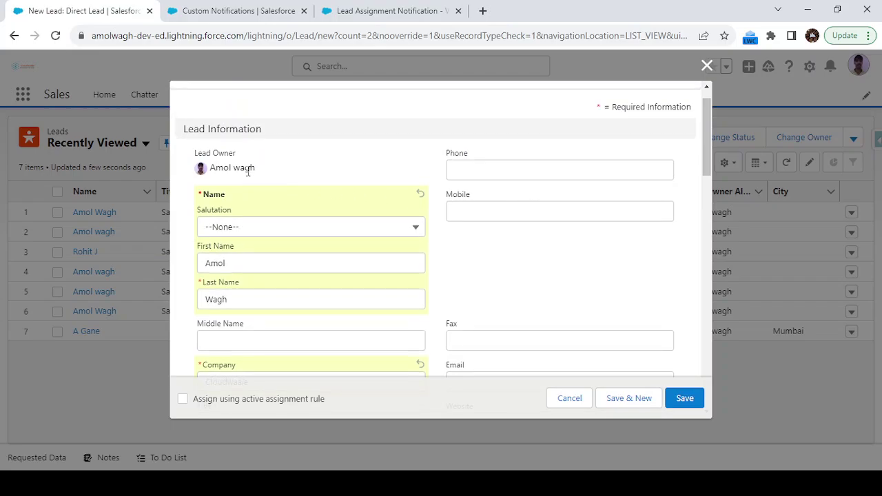
drag(269, 173, 200, 176)
click(684, 399)
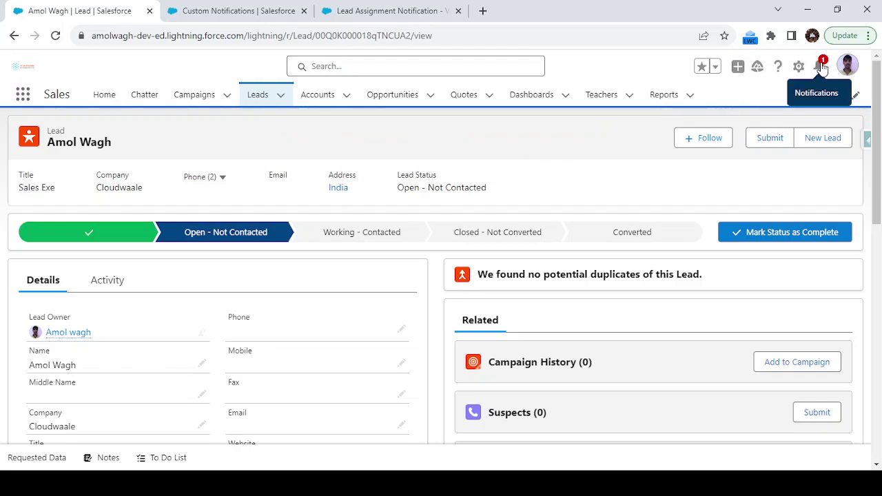
- Find the 'New Lead got Assigned.' notification under the bell and open the Cloudwaale lead from it
click(820, 67)
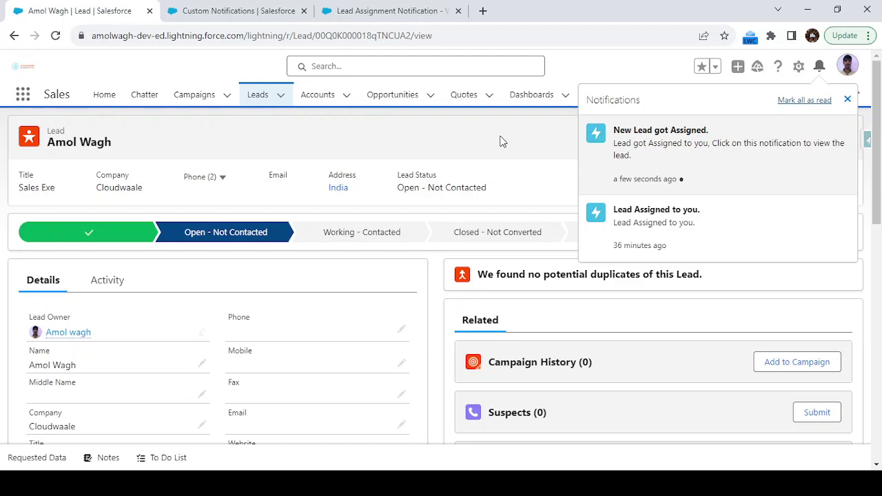
click(501, 141)
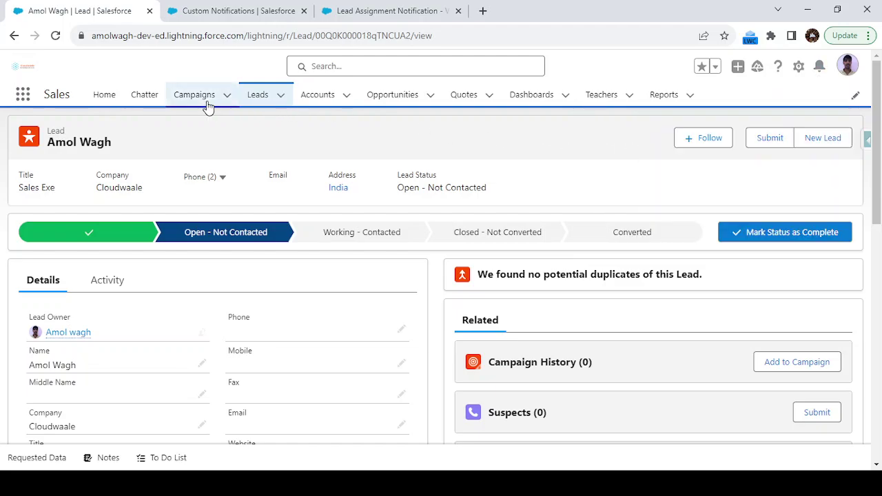
click(110, 97)
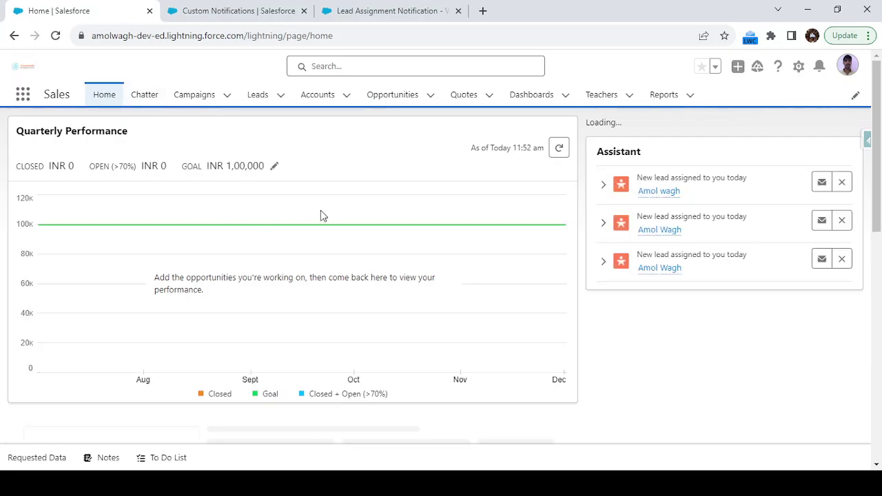
click(819, 67)
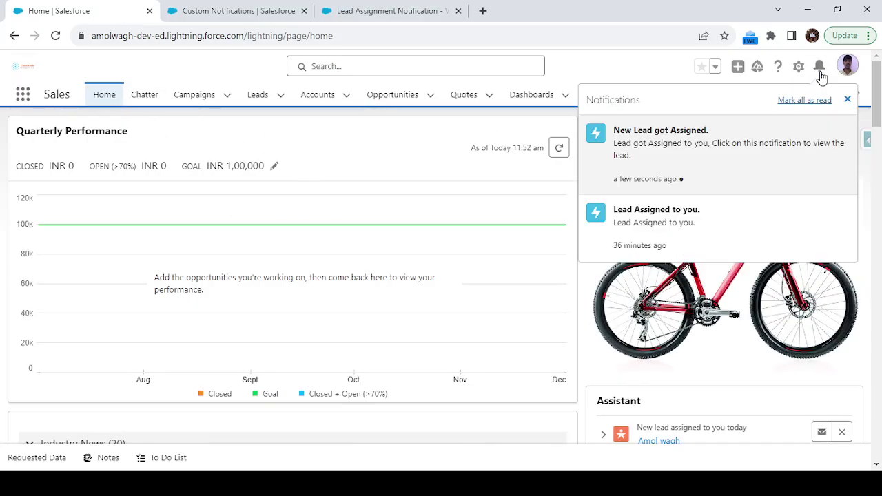
click(716, 138)
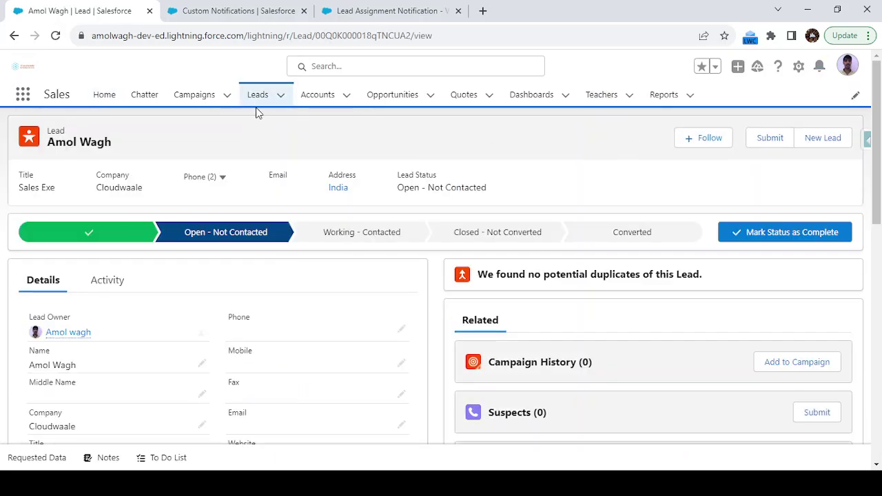